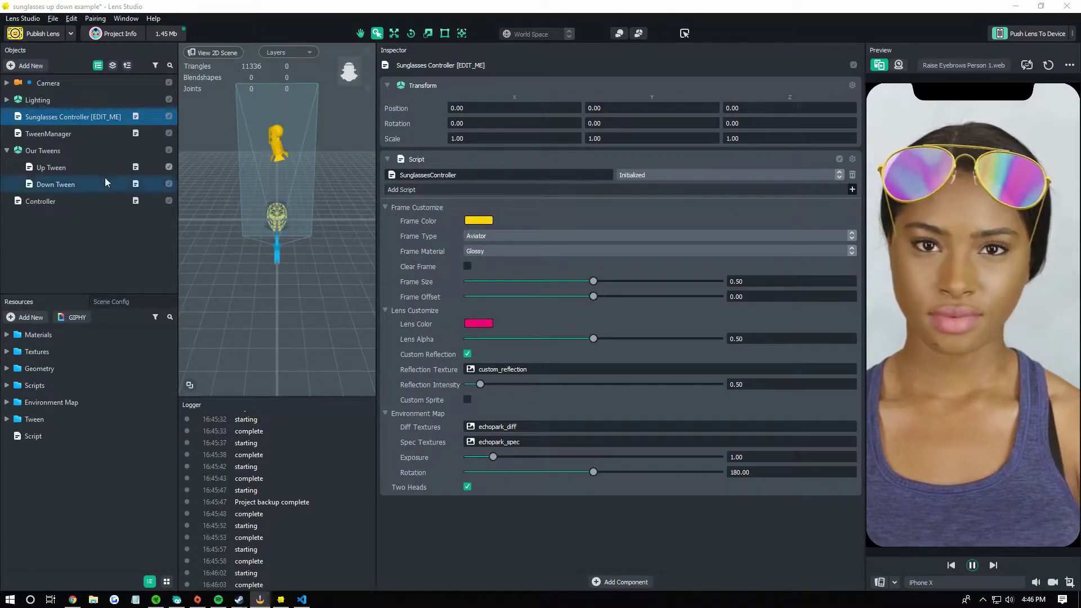
# Step: Examine the Up Tween and Down Tween settings, the Controller's inputs and the script code in the example project
pyautogui.click(81, 161)
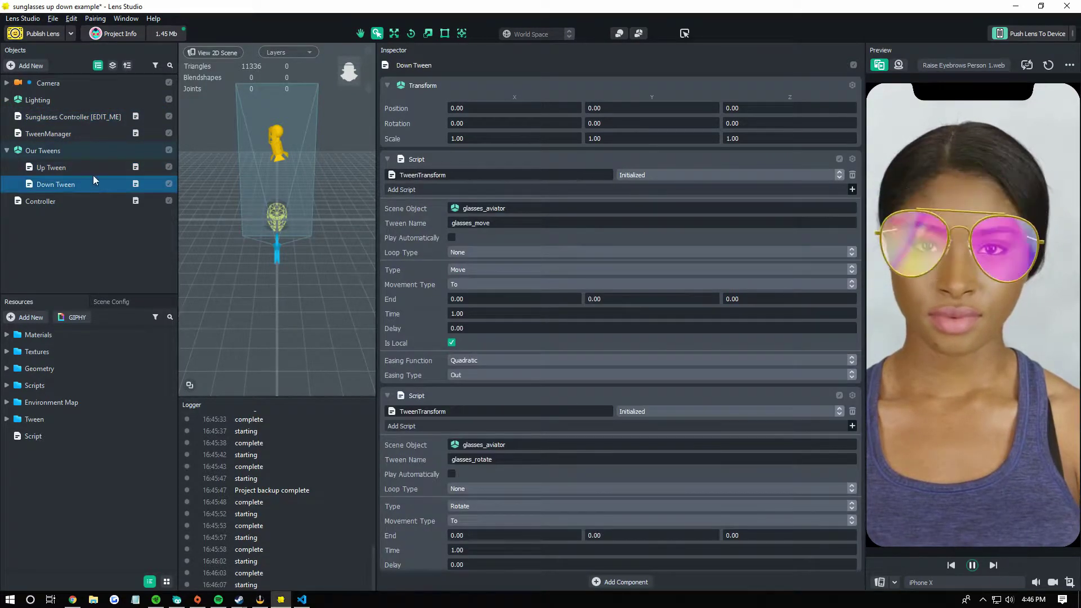
pyautogui.scroll(-2, 579, 313)
pyautogui.scroll(3, 445, 270)
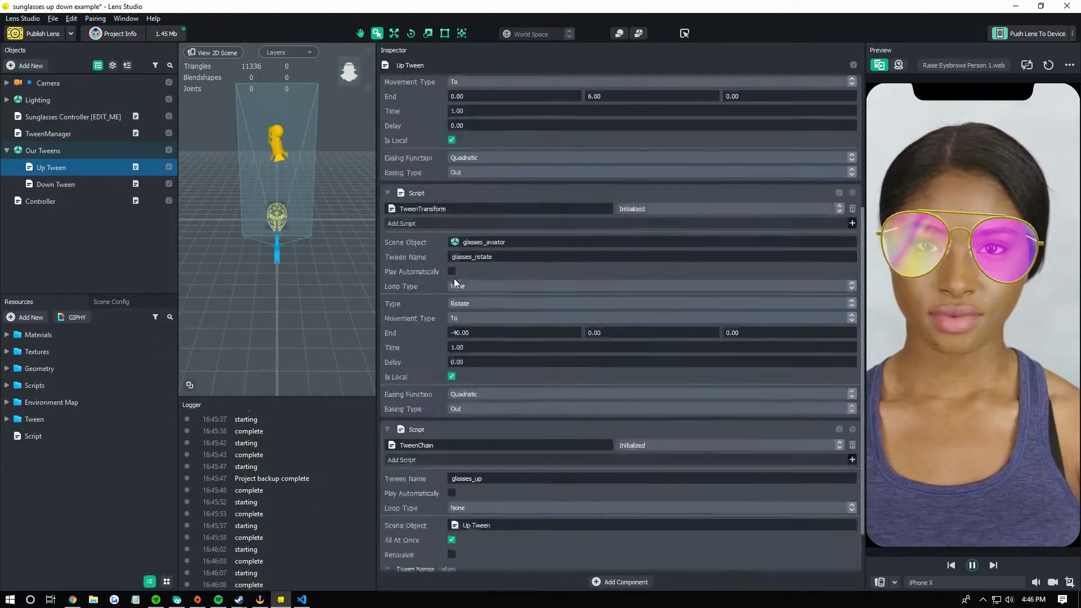
pyautogui.scroll(-1, 528, 367)
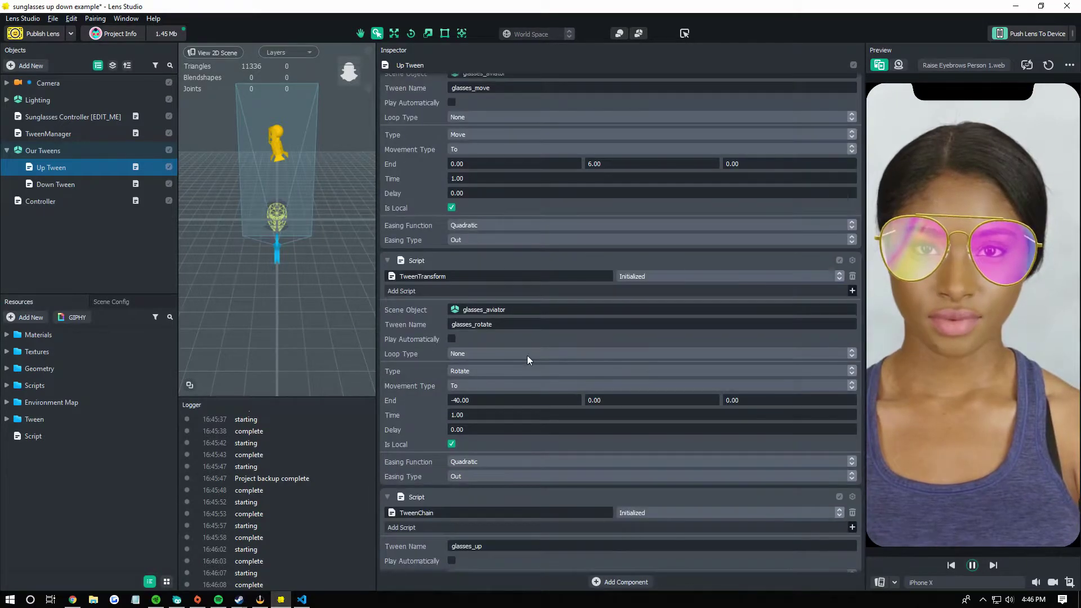
pyautogui.scroll(-5, 527, 355)
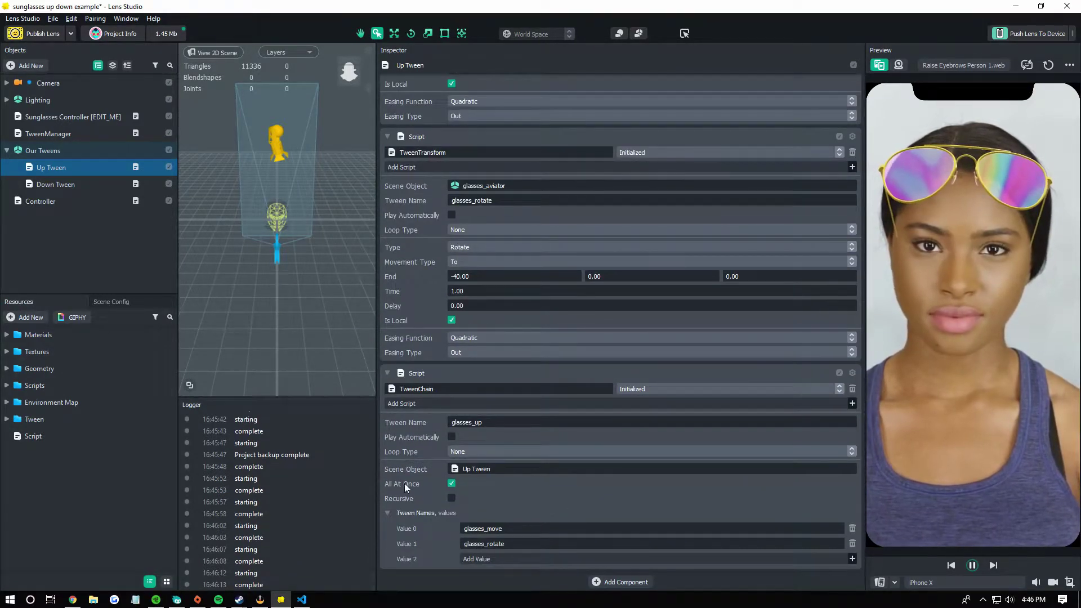
pyautogui.scroll(5, 436, 471)
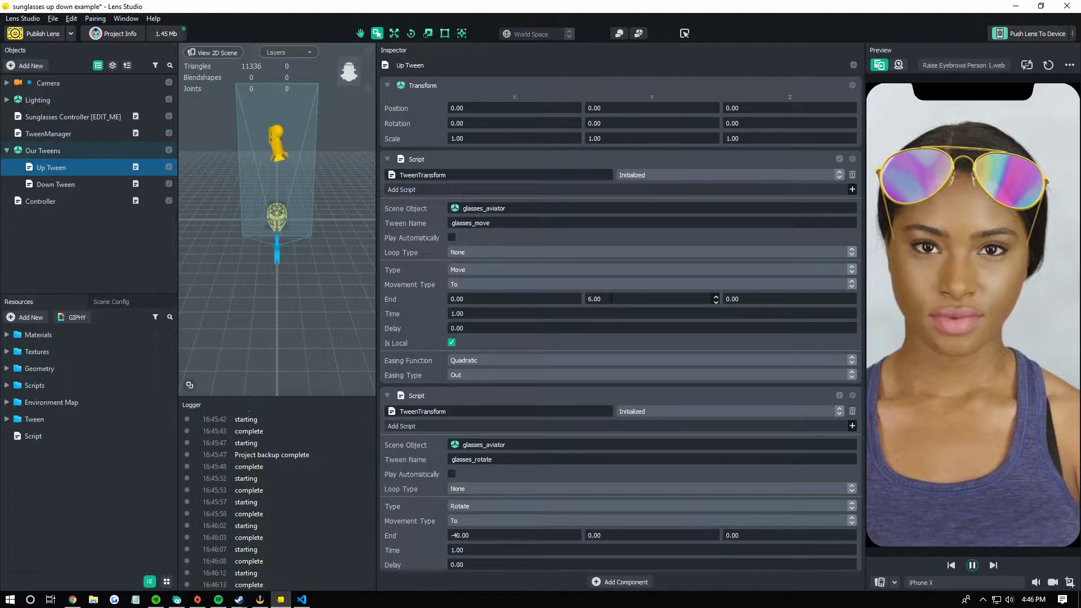
pyautogui.scroll(-3, 620, 296)
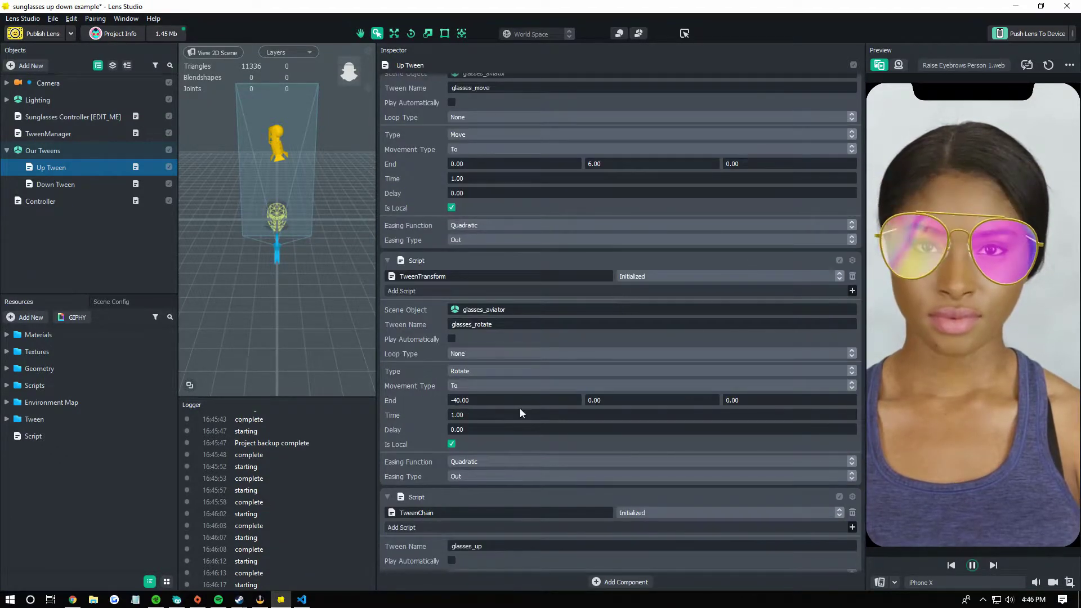
pyautogui.click(89, 184)
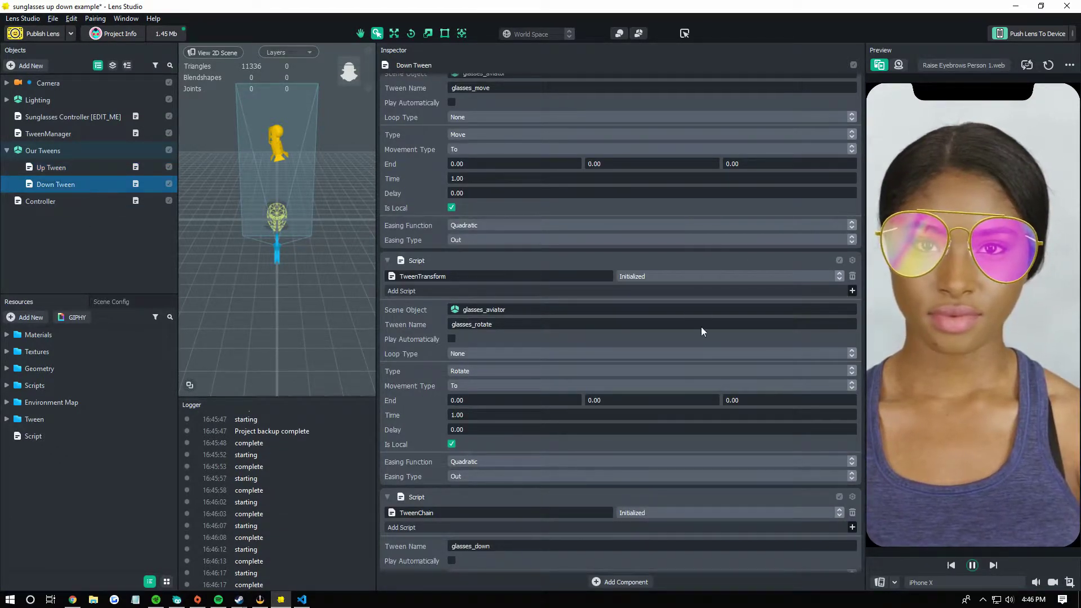
pyautogui.scroll(-3, 699, 332)
pyautogui.scroll(1, 699, 334)
pyautogui.scroll(1, 624, 488)
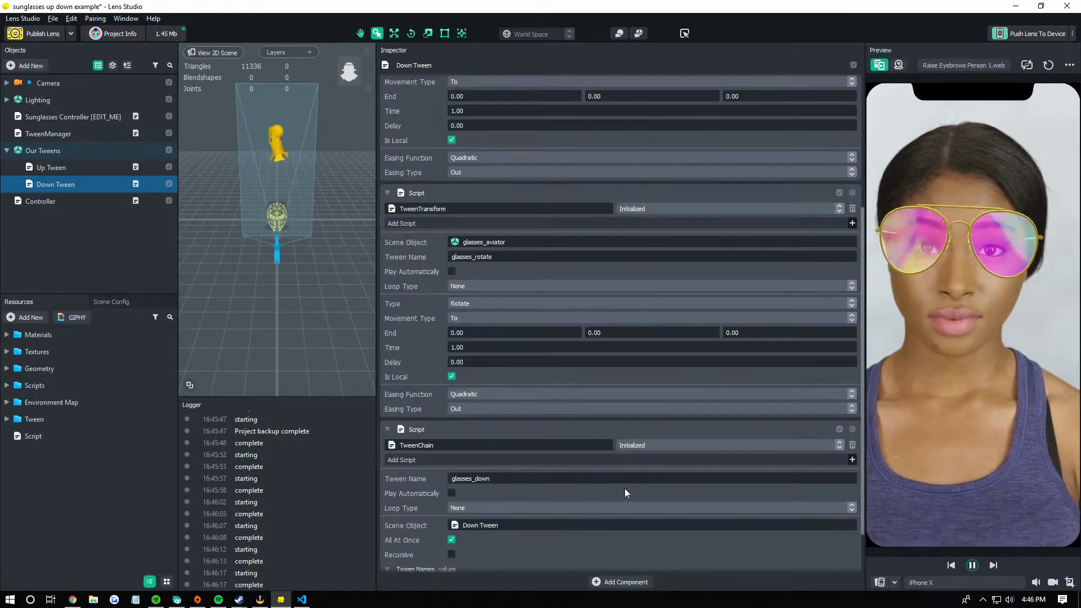
pyautogui.click(78, 206)
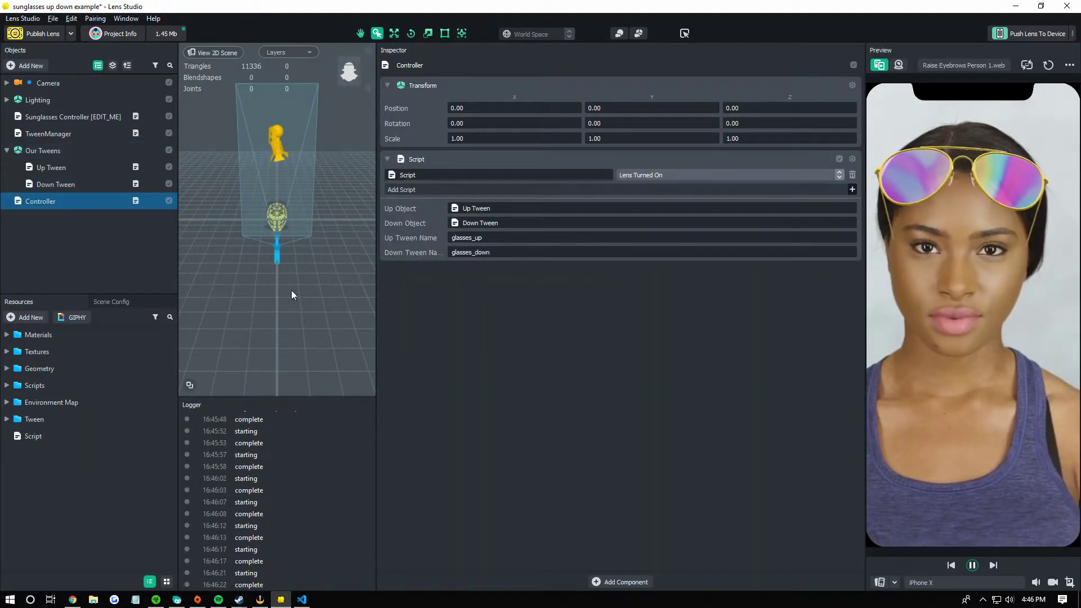
pyautogui.click(116, 437)
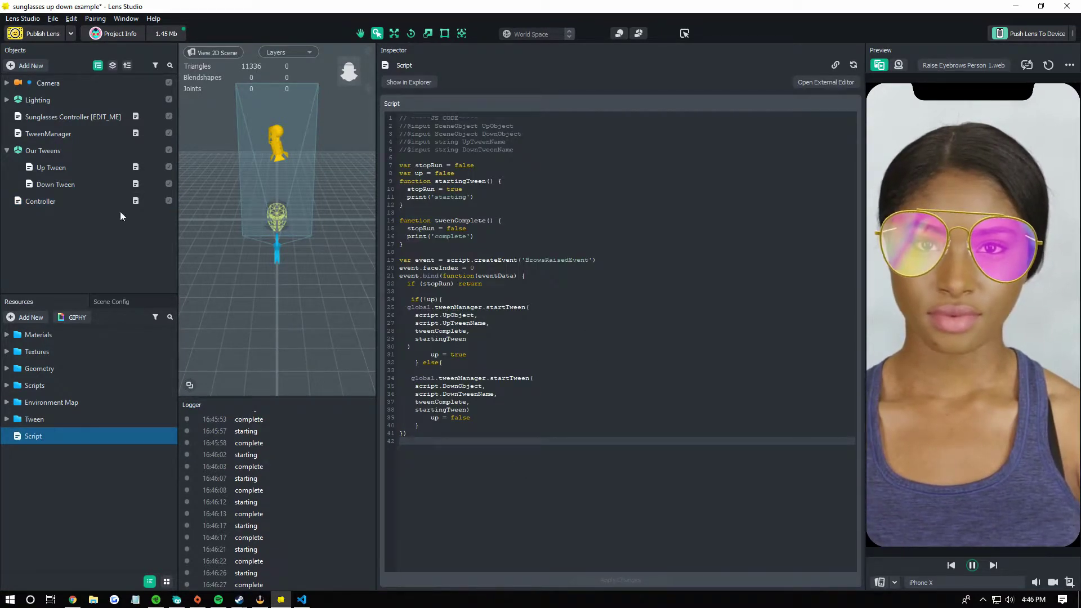
pyautogui.click(54, 151)
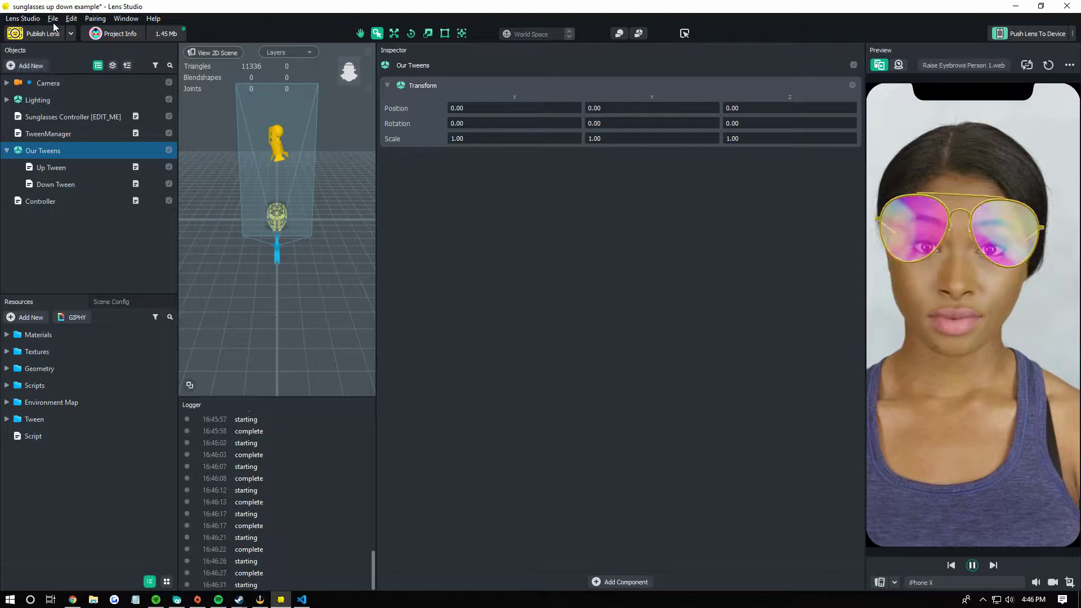
# Step: Create a new project from the Sunglasses face template, discarding the unsaved changes in the example project
pyautogui.click(54, 21)
pyautogui.moveTo(113, 43)
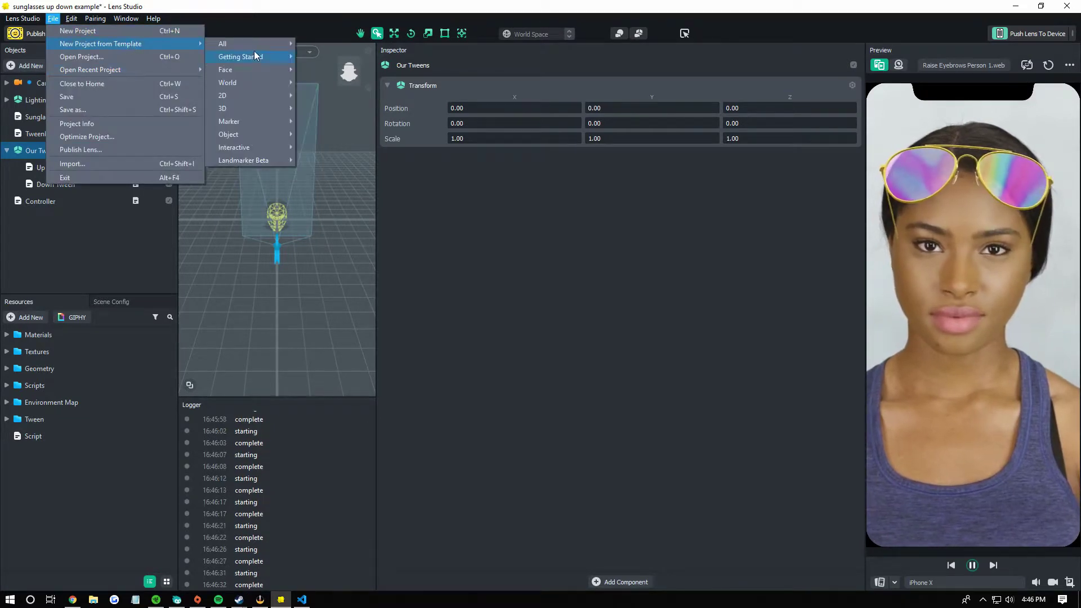
pyautogui.moveTo(269, 71)
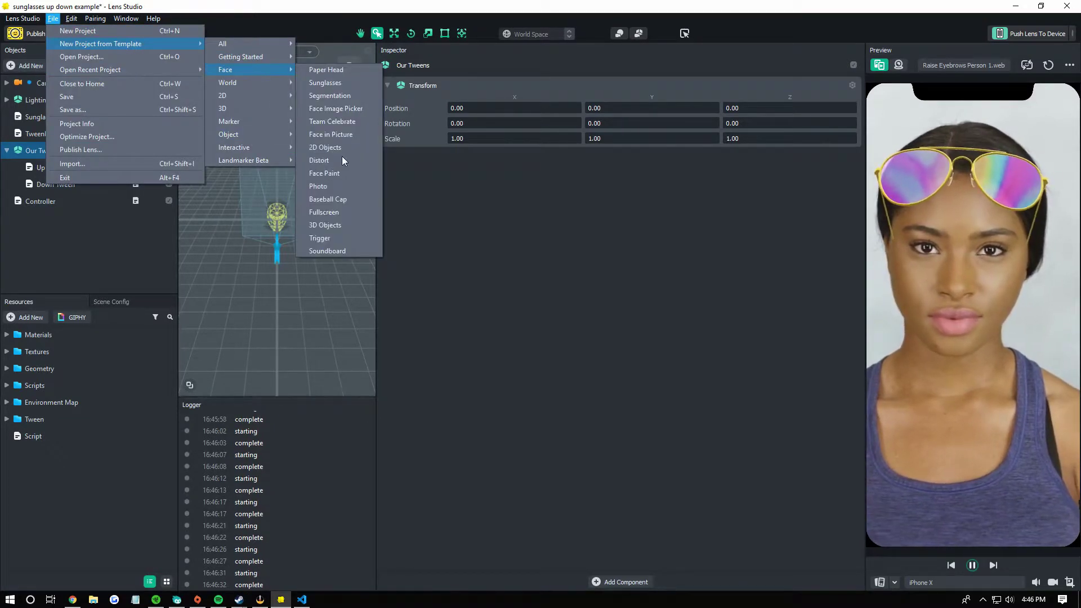
pyautogui.click(347, 83)
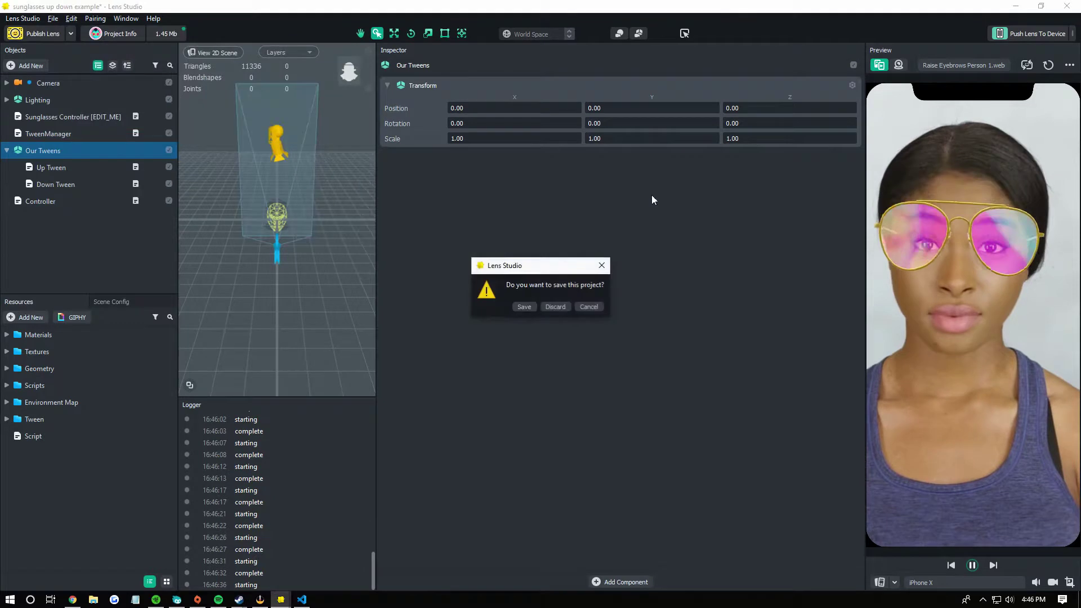
pyautogui.click(563, 307)
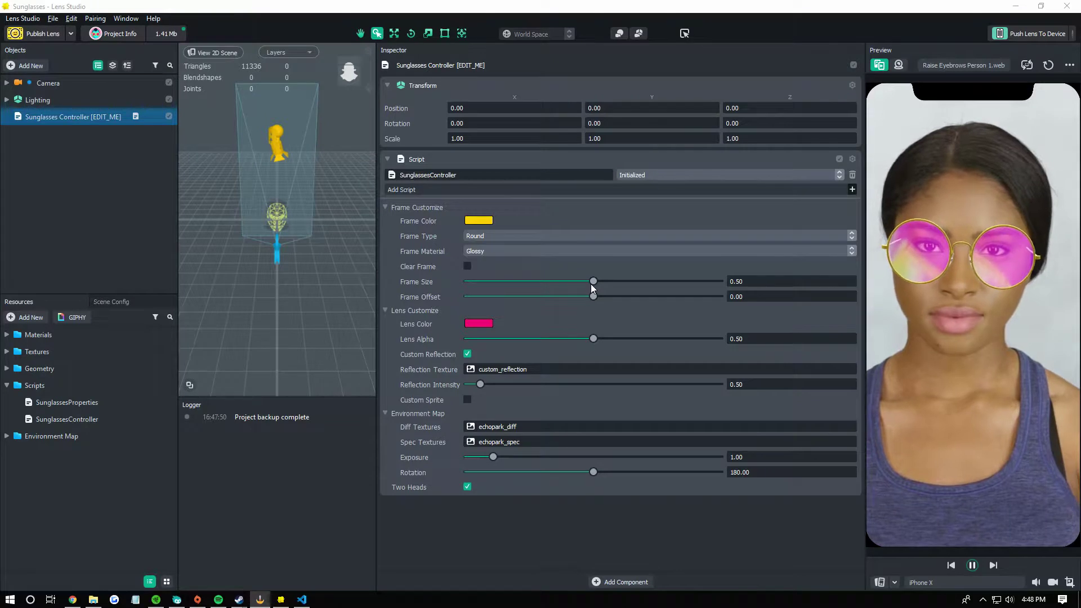
# Step: Set the sunglasses' frame type to Aviator and deselect the Sunglasses Controller
pyautogui.click(516, 235)
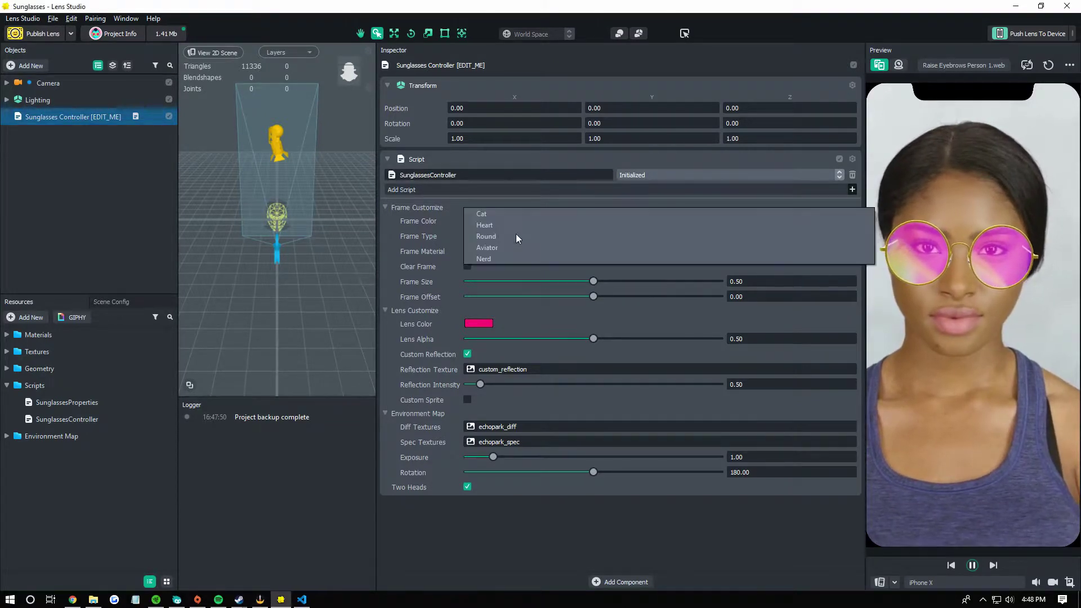
pyautogui.click(515, 255)
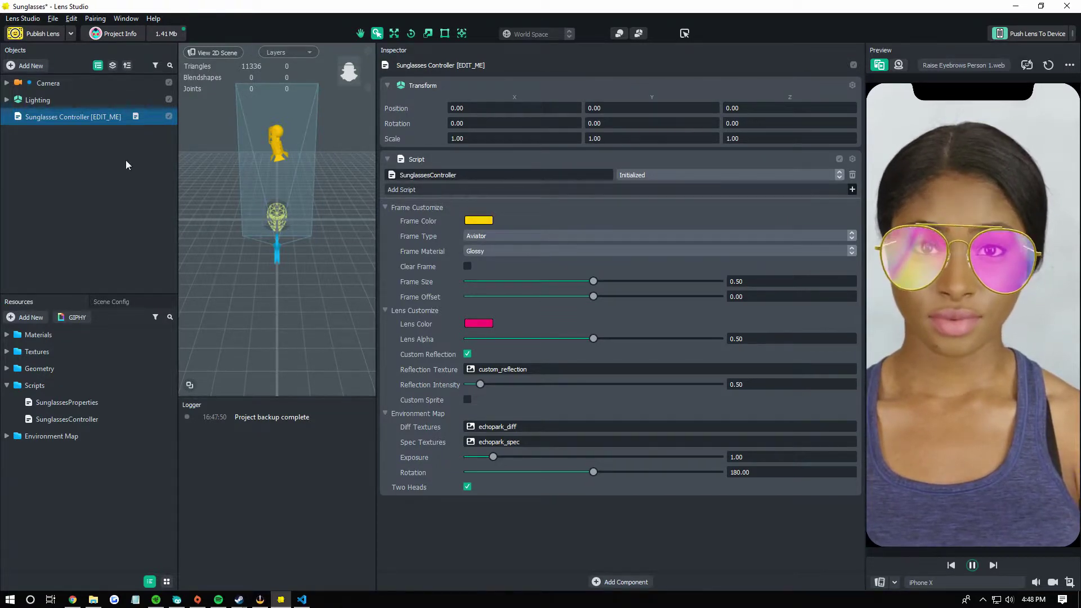
pyautogui.click(97, 184)
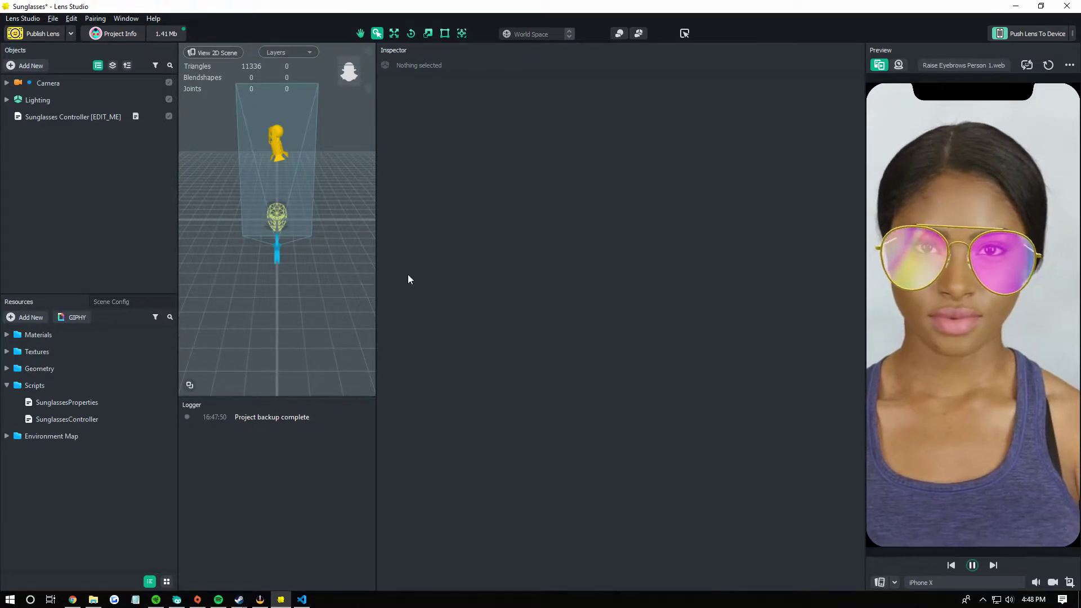
# Step: Add an empty top-level scene object with an empty child object inside it
pyautogui.click(28, 66)
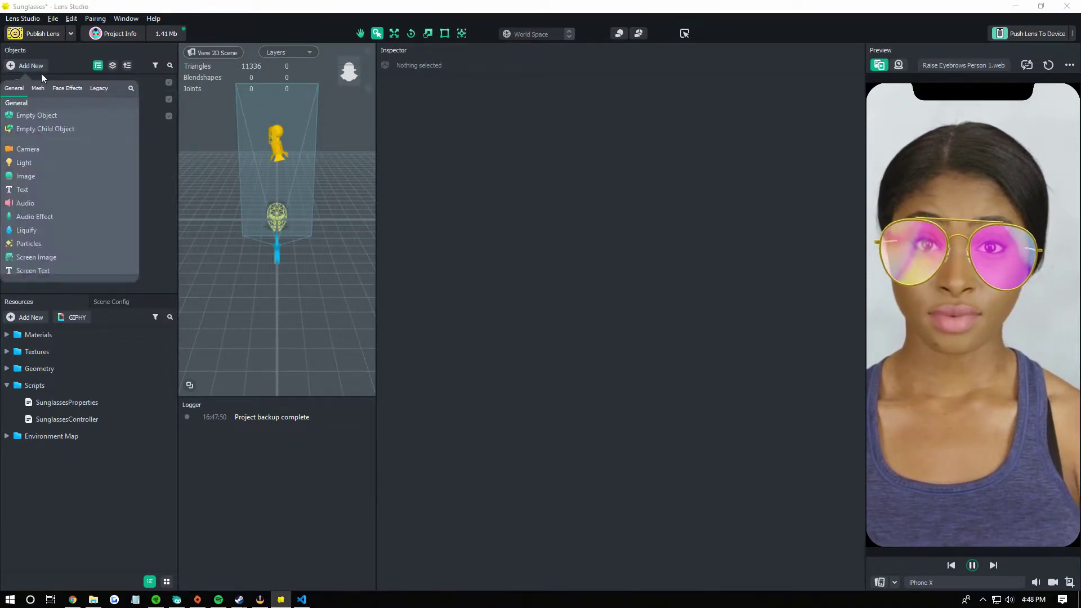
pyautogui.click(46, 111)
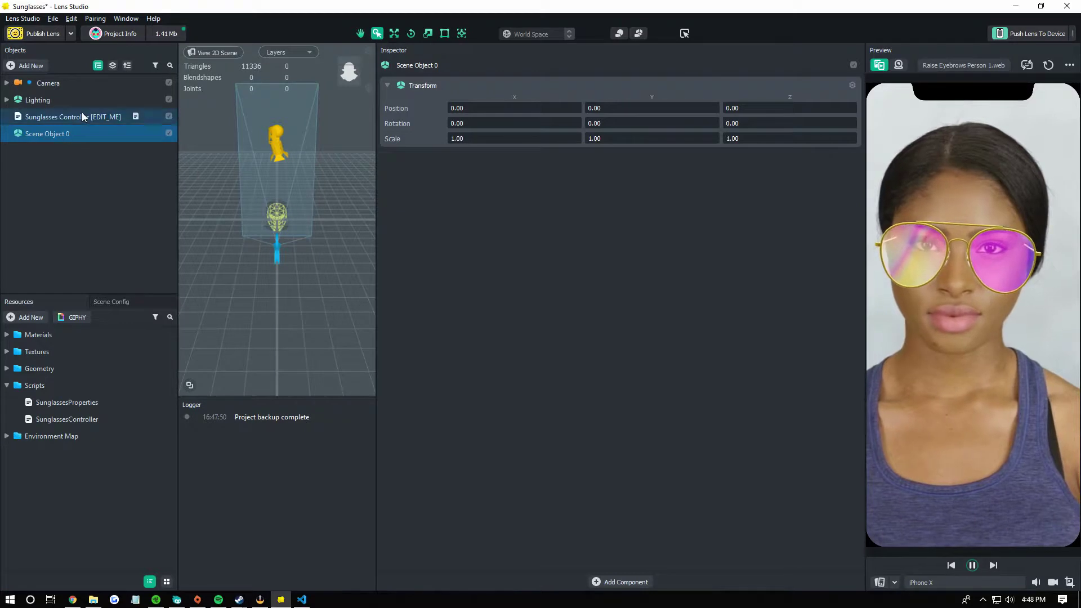
pyautogui.click(41, 67)
pyautogui.click(62, 133)
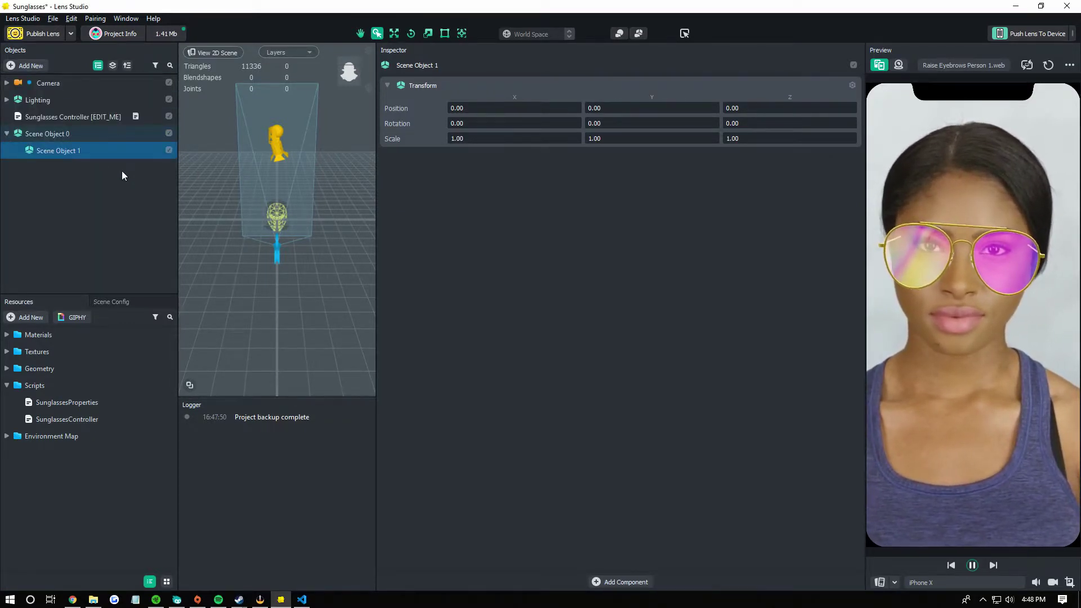
# Step: Rename the parent scene object to "Our Tweens"
pyautogui.rightClick(83, 140)
pyautogui.click(122, 174)
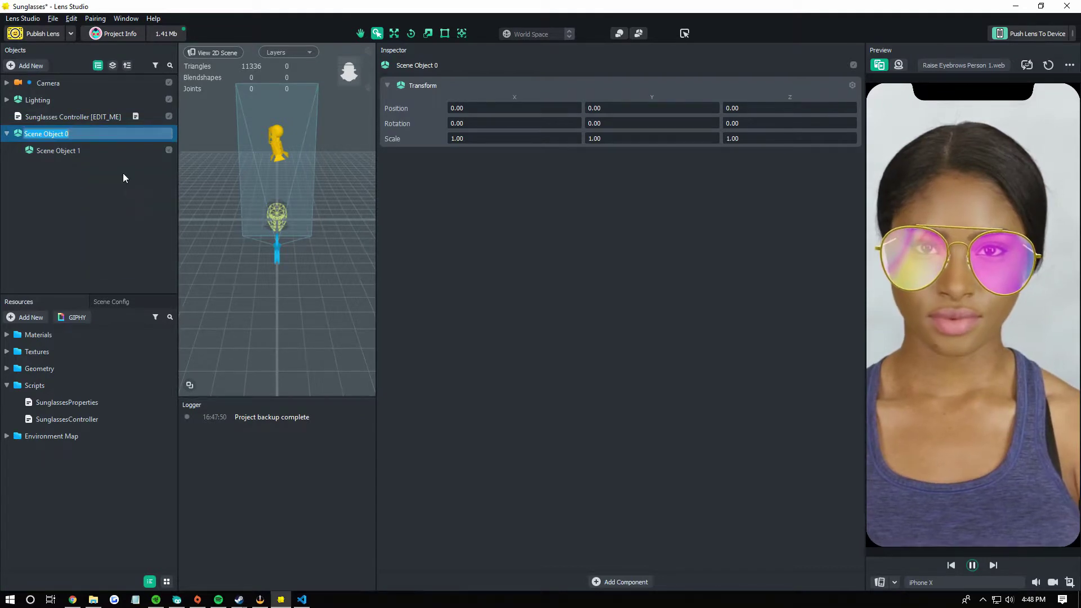
pyautogui.write('Our Tweens')
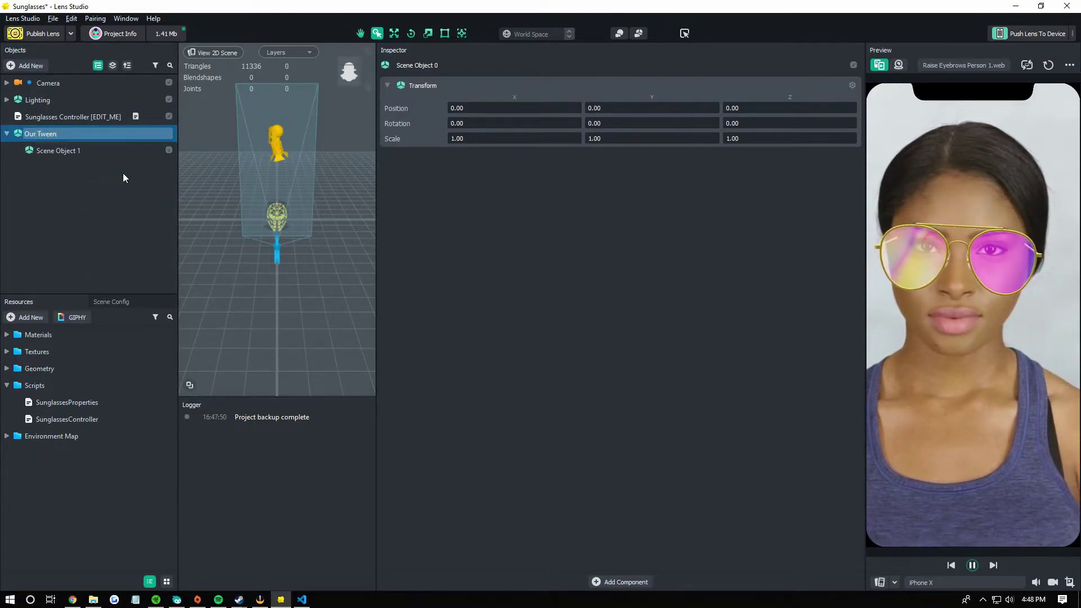
pyautogui.press('Return')
# Step: Rename the child scene object to "Up Tweens"
pyautogui.rightClick(79, 152)
pyautogui.click(122, 181)
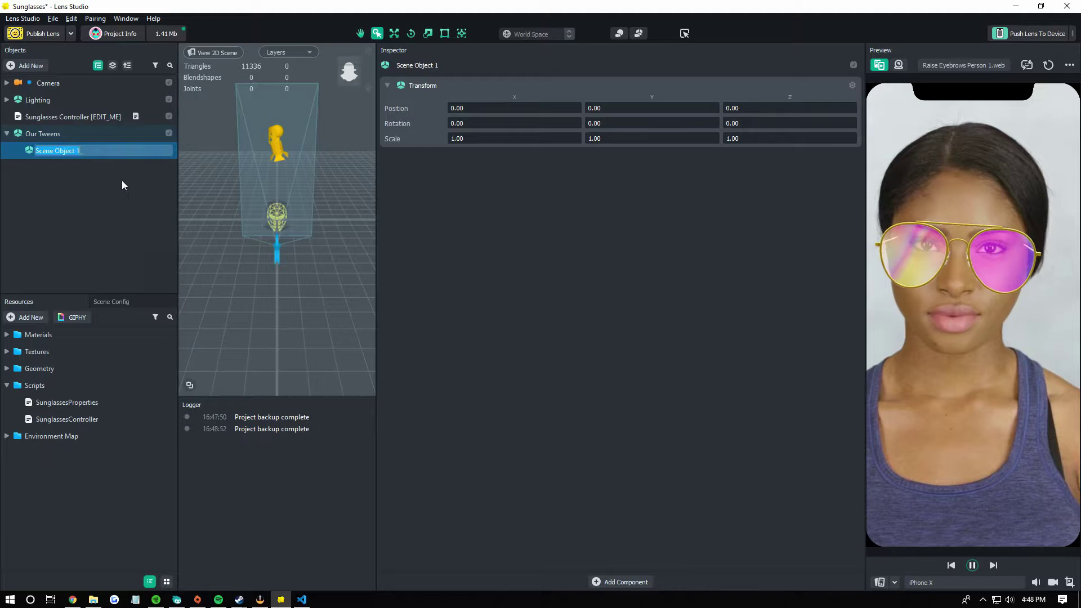
pyautogui.write('Up Y')
pyautogui.press('BackSpace')
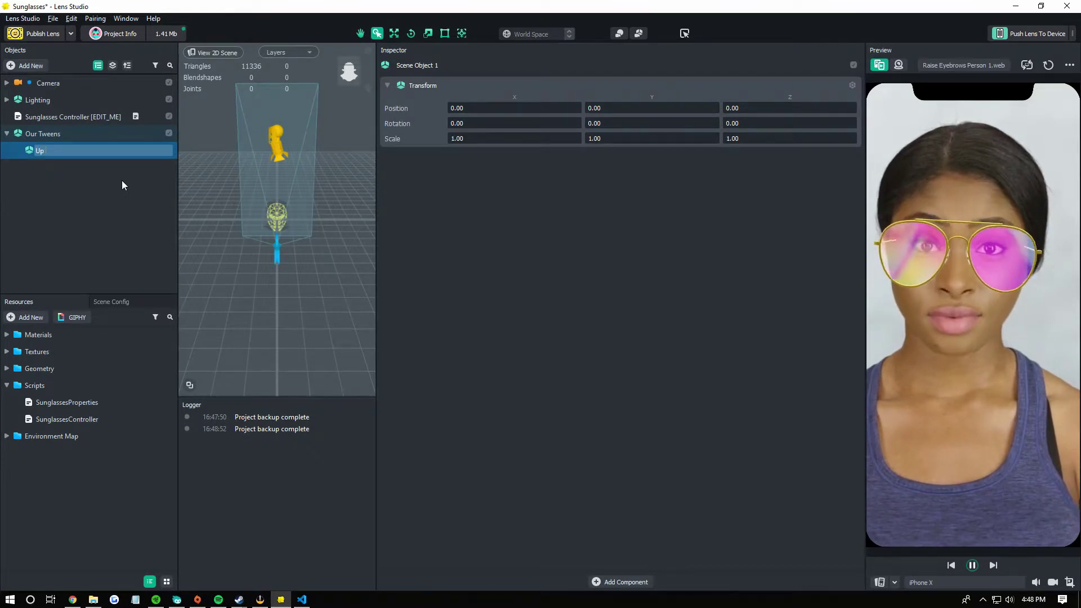
pyautogui.write('Tweens')
pyautogui.press('Return')
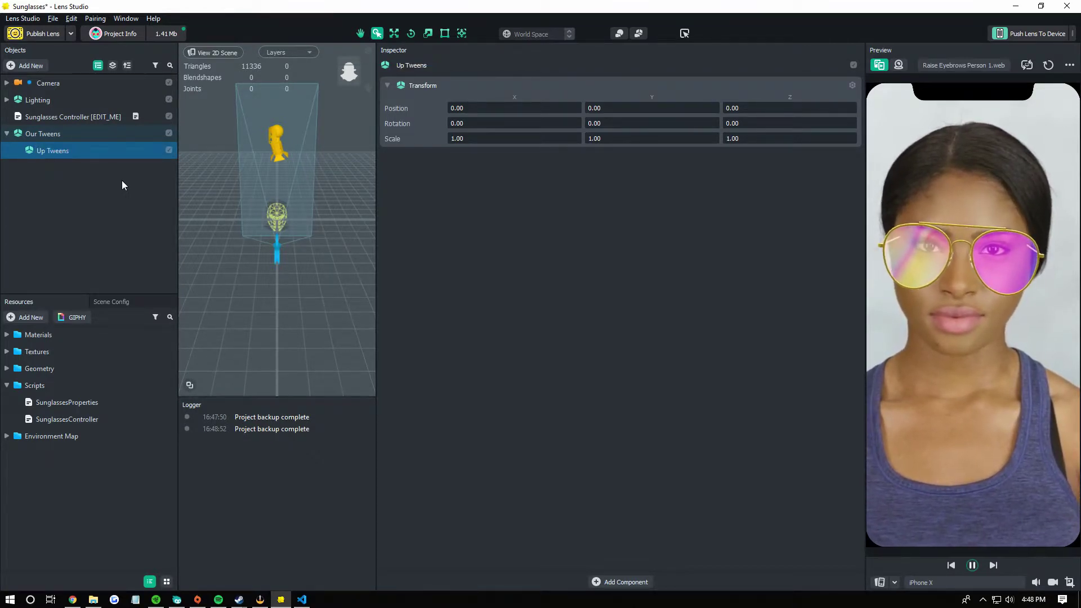
# Step: Add the Tween Manager helper script to the scene as a top-level object
pyautogui.click(122, 185)
pyautogui.click(28, 66)
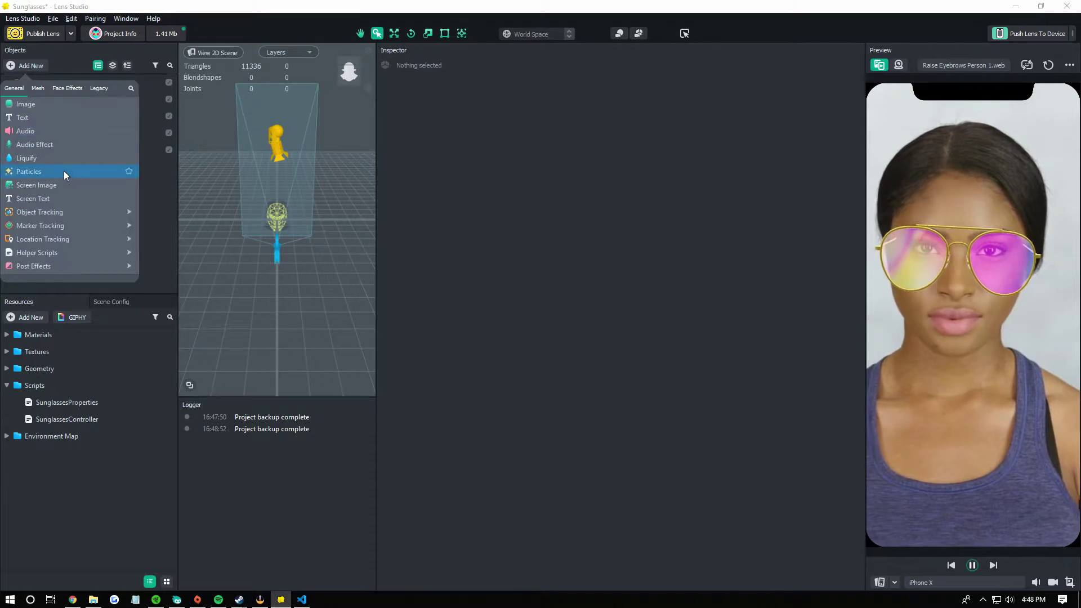
pyautogui.scroll(-5, 65, 172)
pyautogui.moveTo(54, 171)
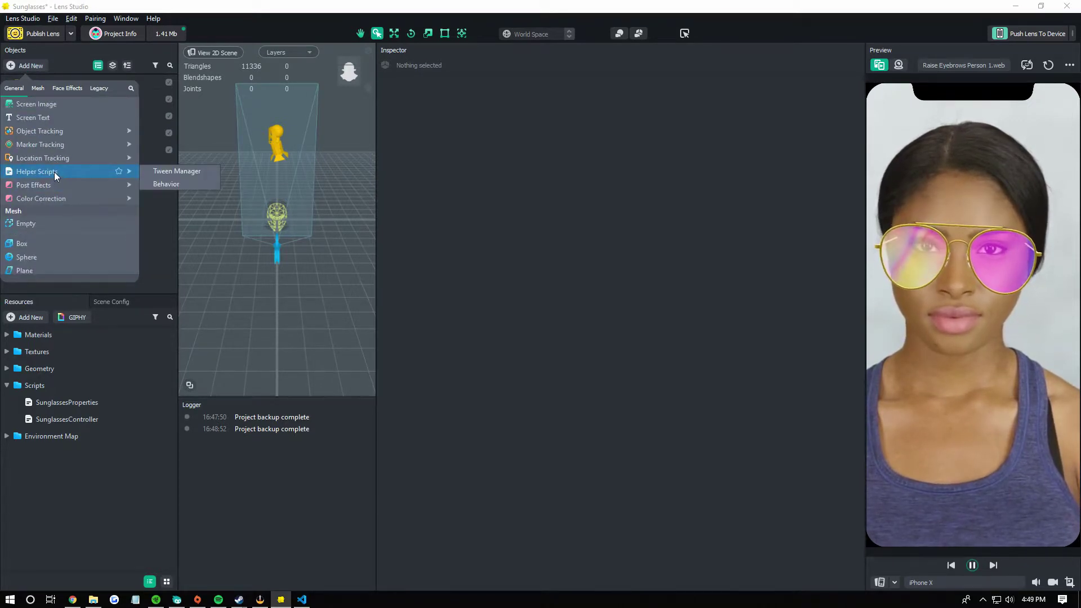
pyautogui.scroll(5, 54, 181)
pyautogui.scroll(-5, 54, 197)
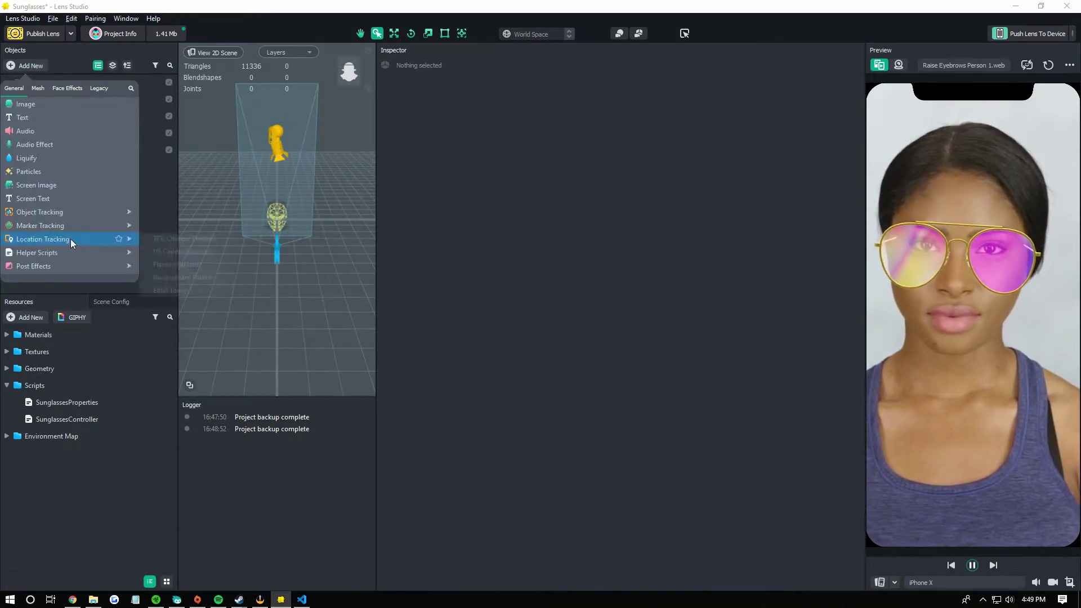
pyautogui.moveTo(69, 251)
pyautogui.click(173, 255)
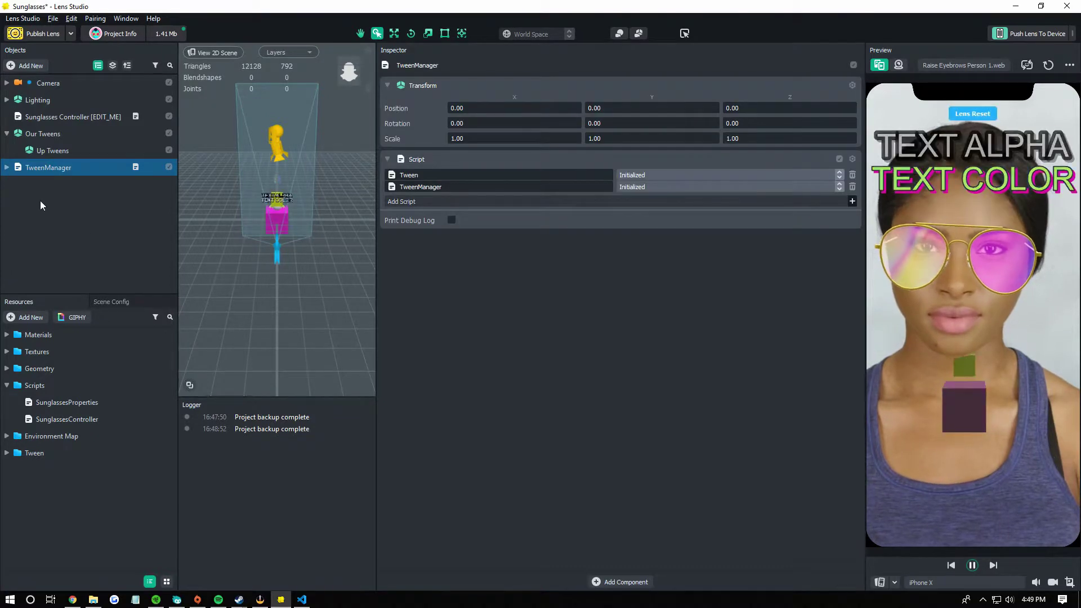
# Step: Delete the Examples [REMOVE_ME] object inside TweenManager and move TweenManager above Our Tweens in the object hierarchy
pyautogui.click(7, 167)
pyautogui.click(113, 179)
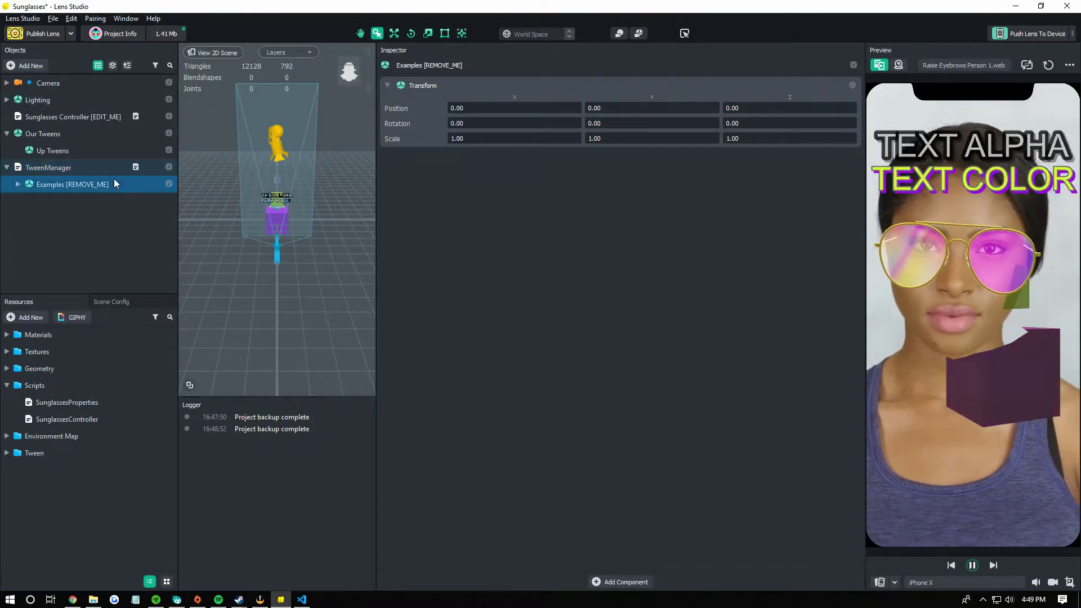
pyautogui.press('Delete')
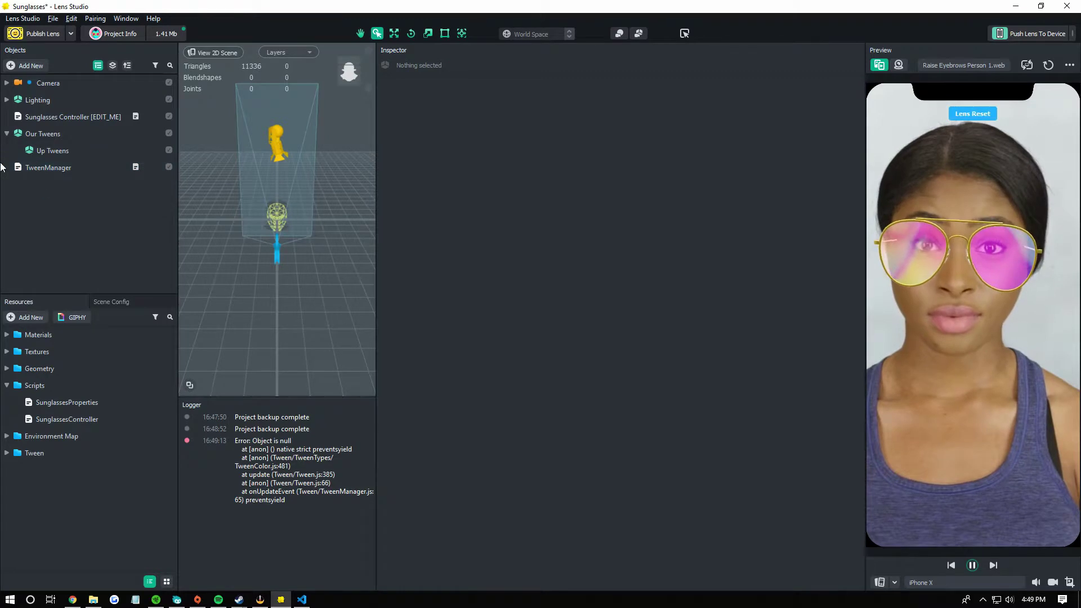
pyautogui.moveTo(29, 172); pyautogui.dragTo(70, 127)
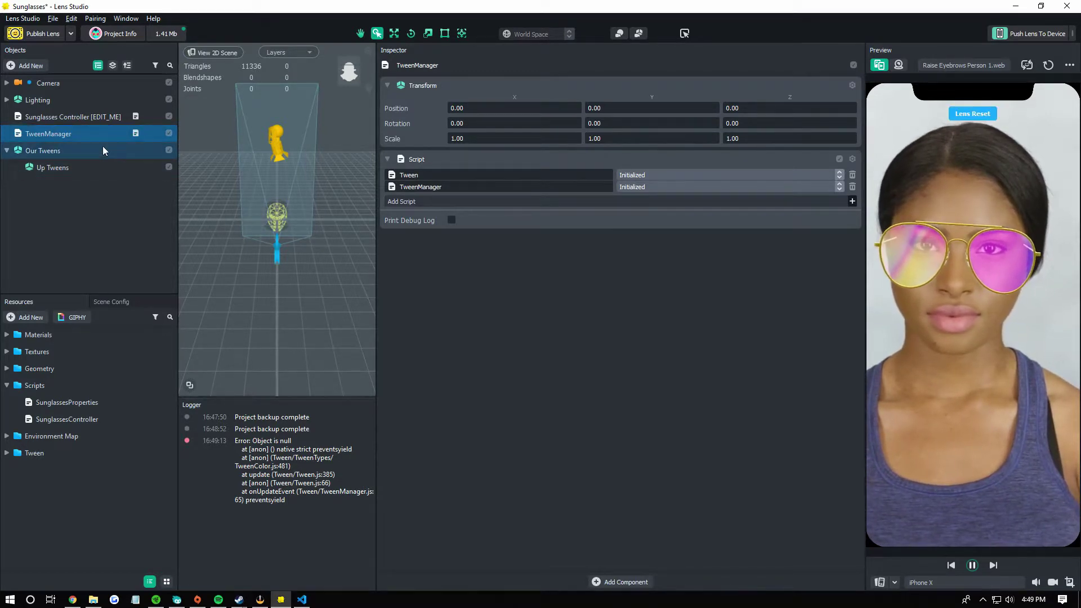
# Step: Add a Script component to the Up Tweens object and assign the TweenTransform script to it
pyautogui.click(89, 154)
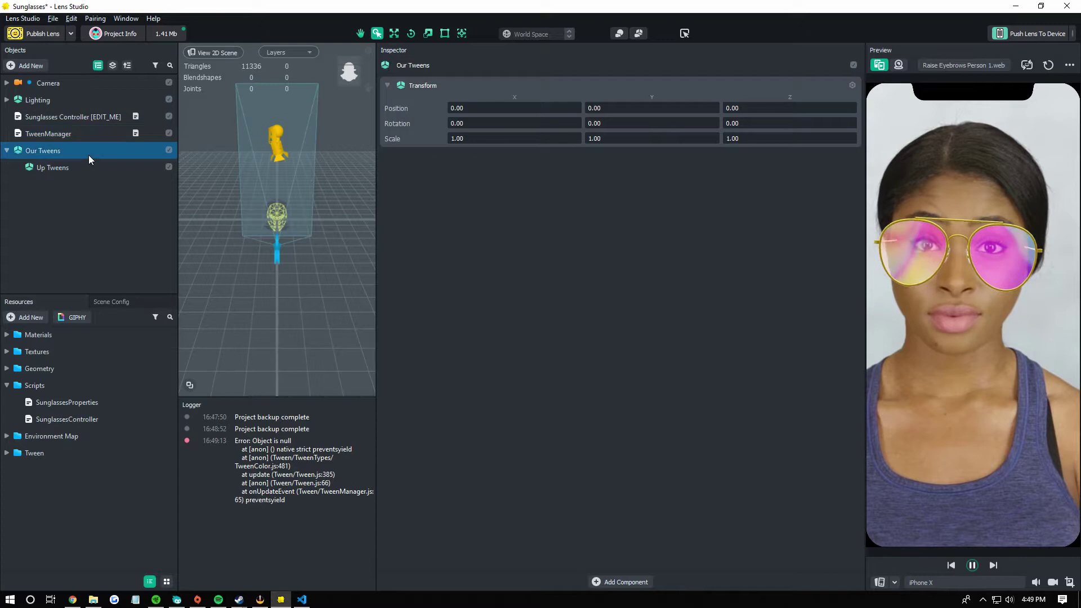
pyautogui.click(89, 167)
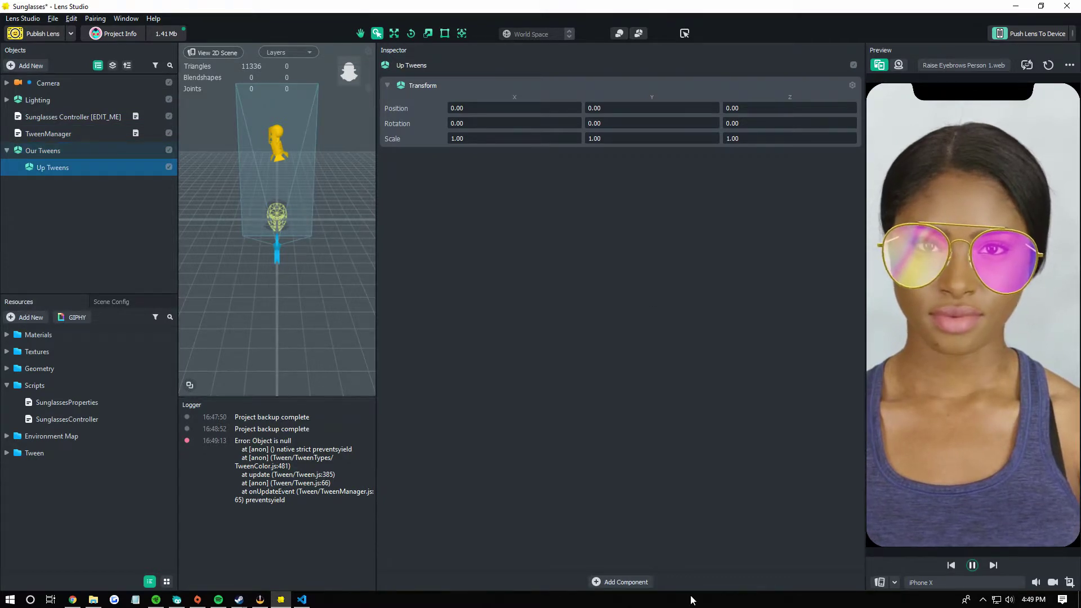
pyautogui.click(632, 579)
pyautogui.click(622, 441)
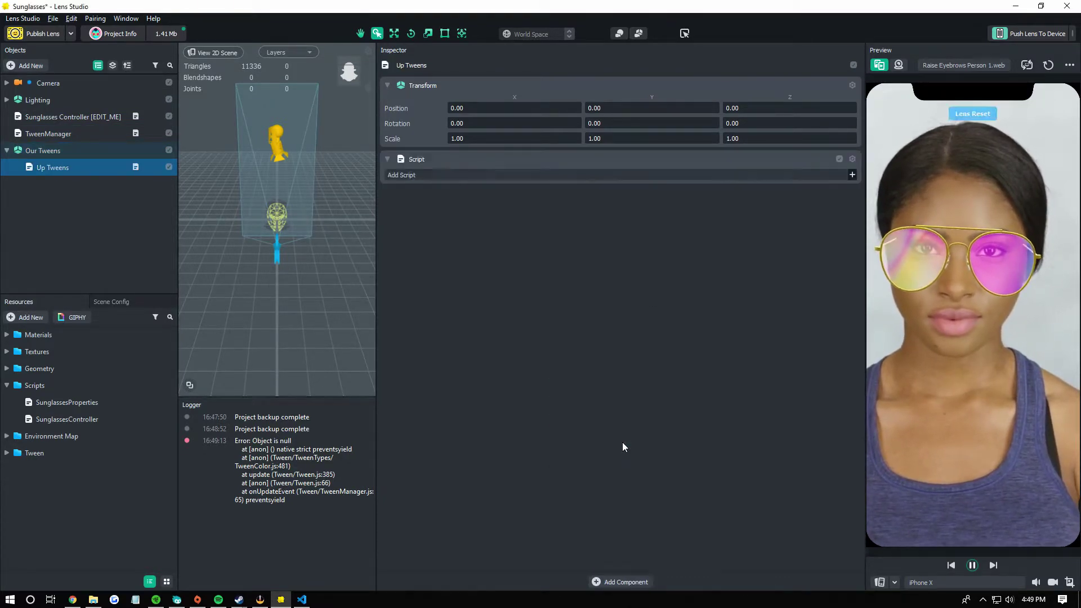
pyautogui.click(461, 175)
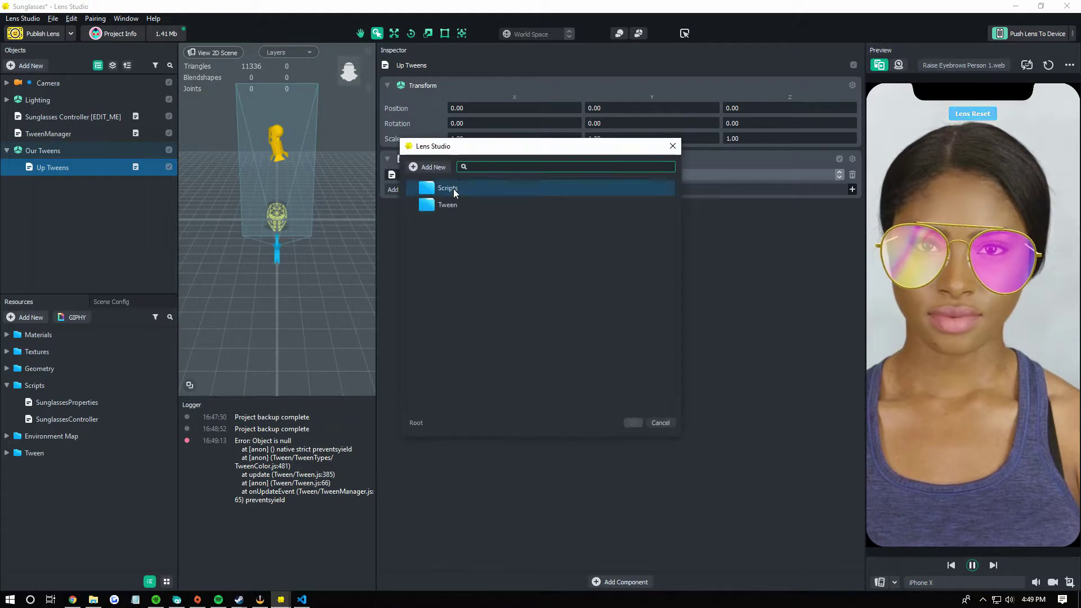
pyautogui.doubleClick(478, 205)
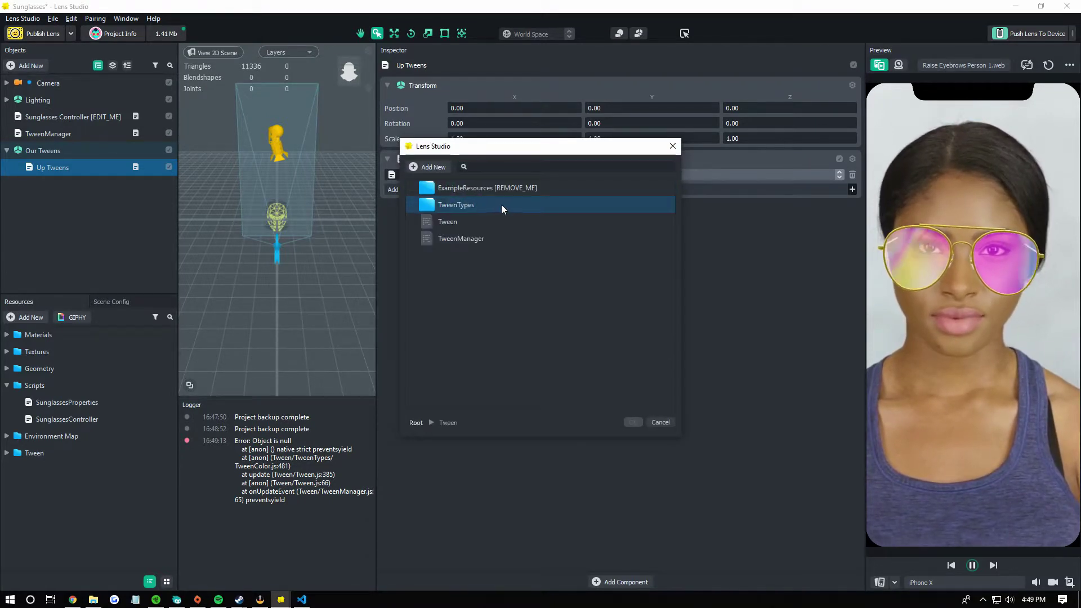
pyautogui.doubleClick(507, 206)
pyautogui.click(521, 273)
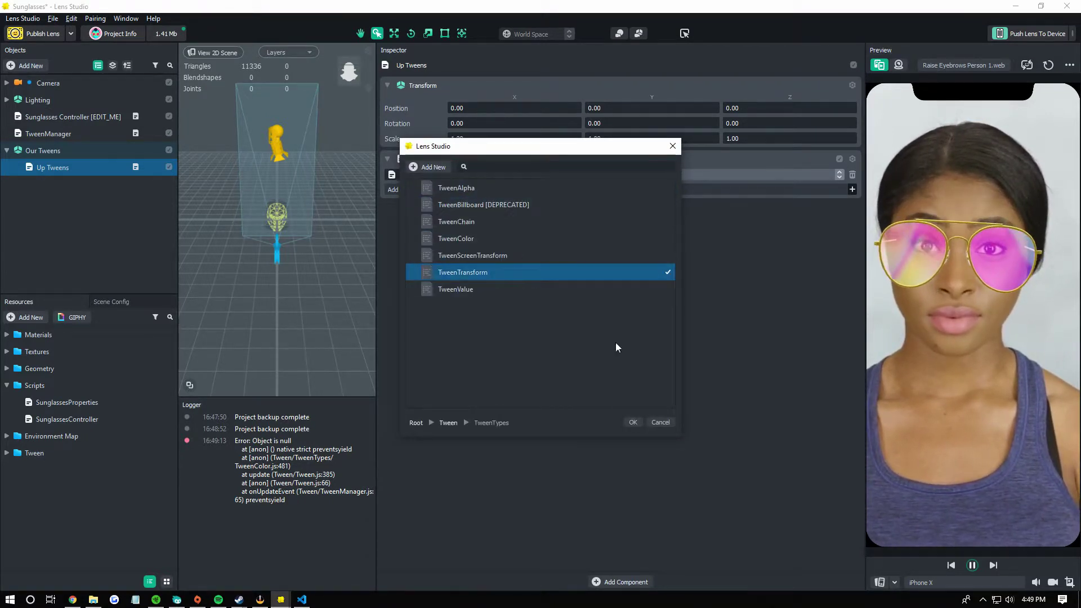
pyautogui.click(638, 424)
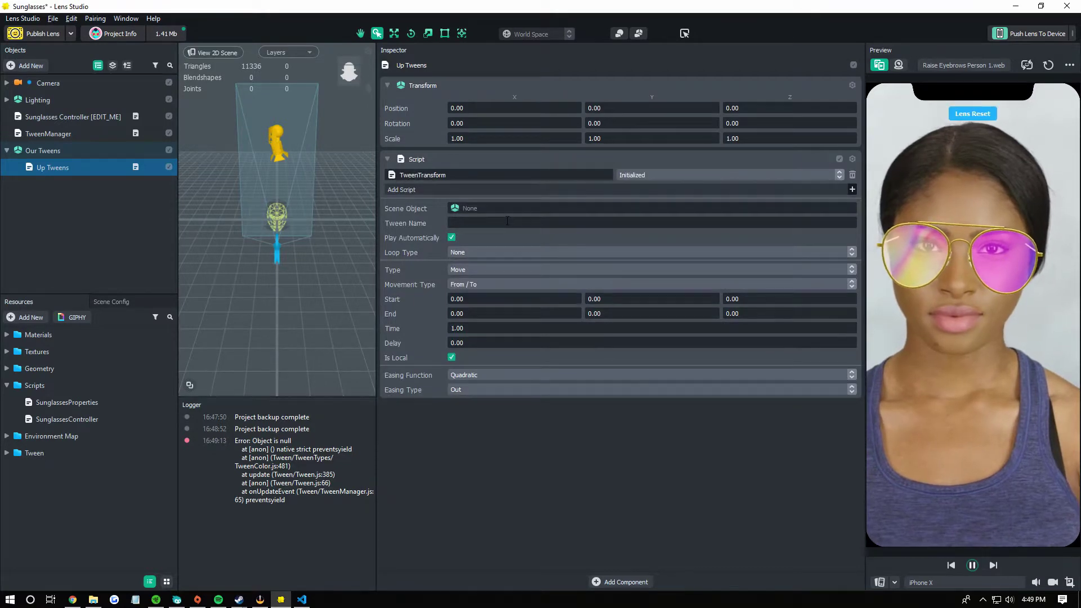
# Step: Set the TweenTransform script's scene object to glasses_aviator under SunglassesAnchor
pyautogui.click(492, 206)
pyautogui.click(415, 221)
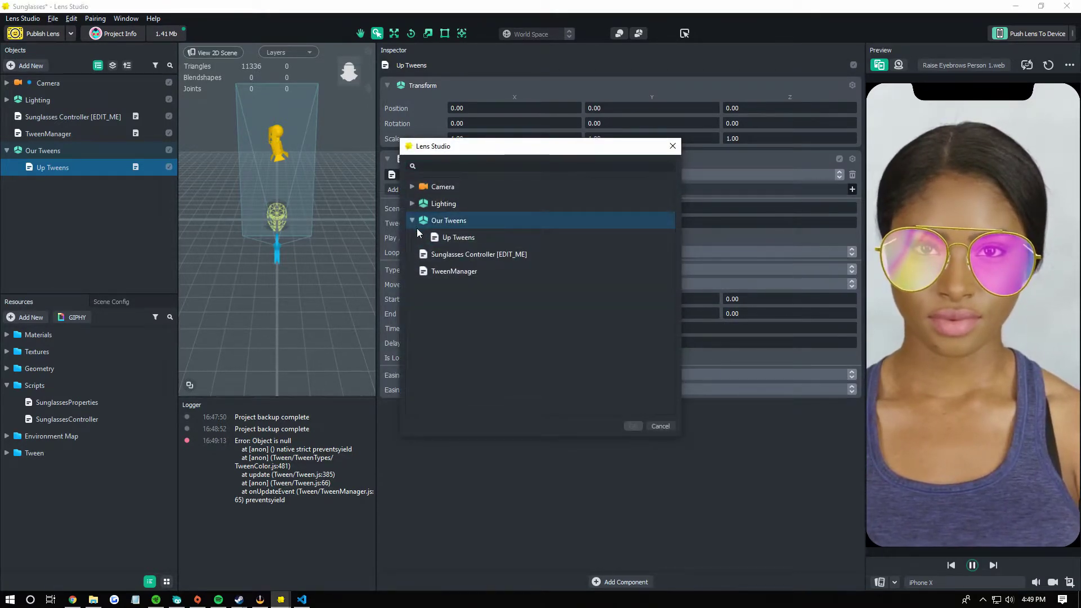
pyautogui.click(412, 220)
pyautogui.click(412, 186)
pyautogui.moveTo(466, 153); pyautogui.dragTo(249, 215)
pyautogui.click(190, 286)
pyautogui.click(196, 319)
pyautogui.click(200, 320)
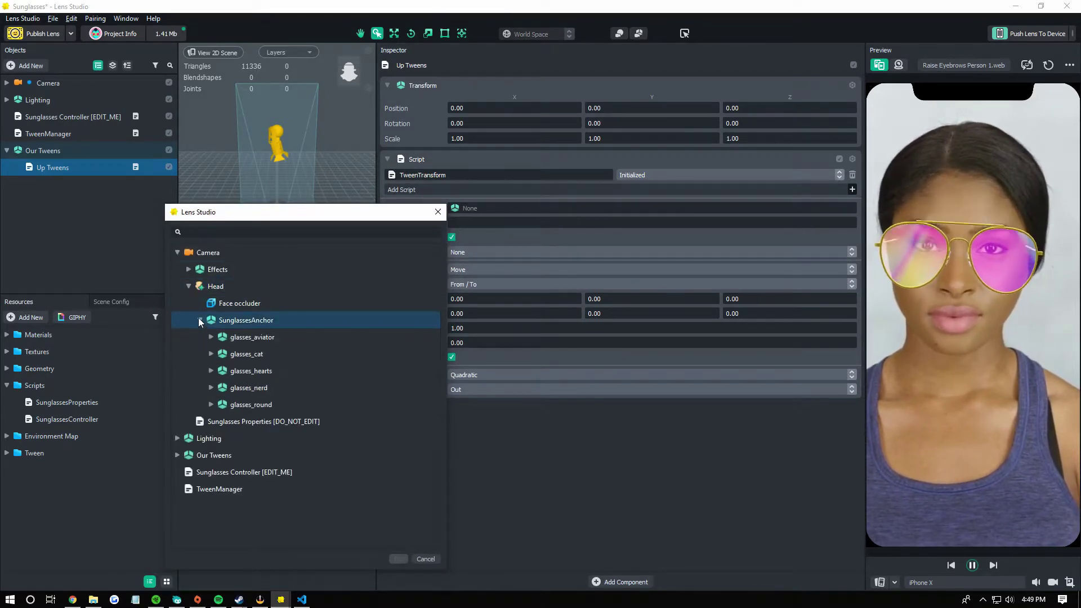
pyautogui.click(218, 340)
pyautogui.click(229, 348)
pyautogui.click(243, 341)
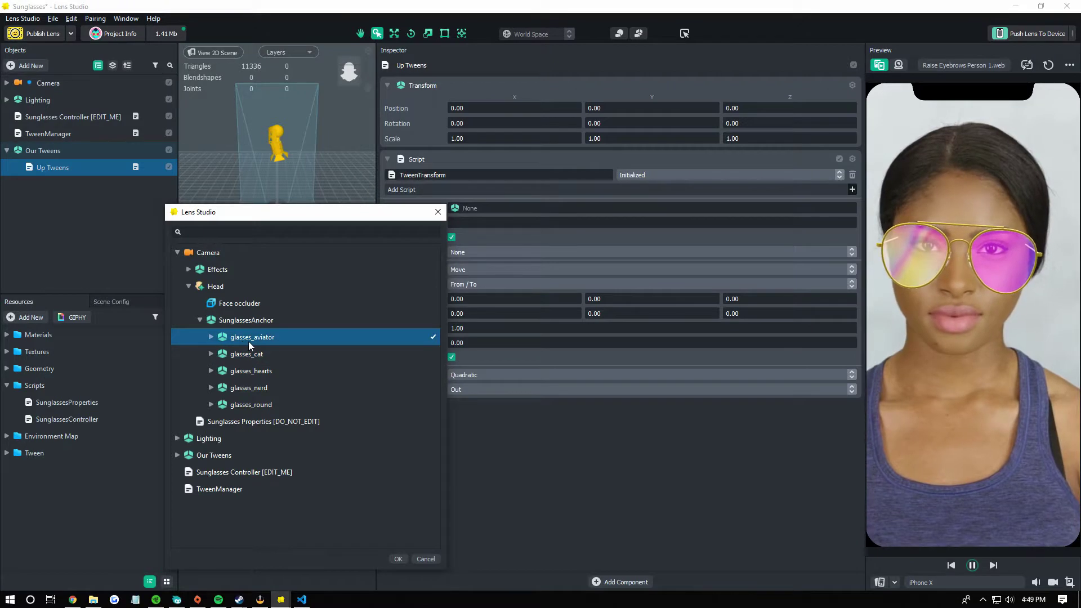
pyautogui.click(212, 337)
pyautogui.click(211, 336)
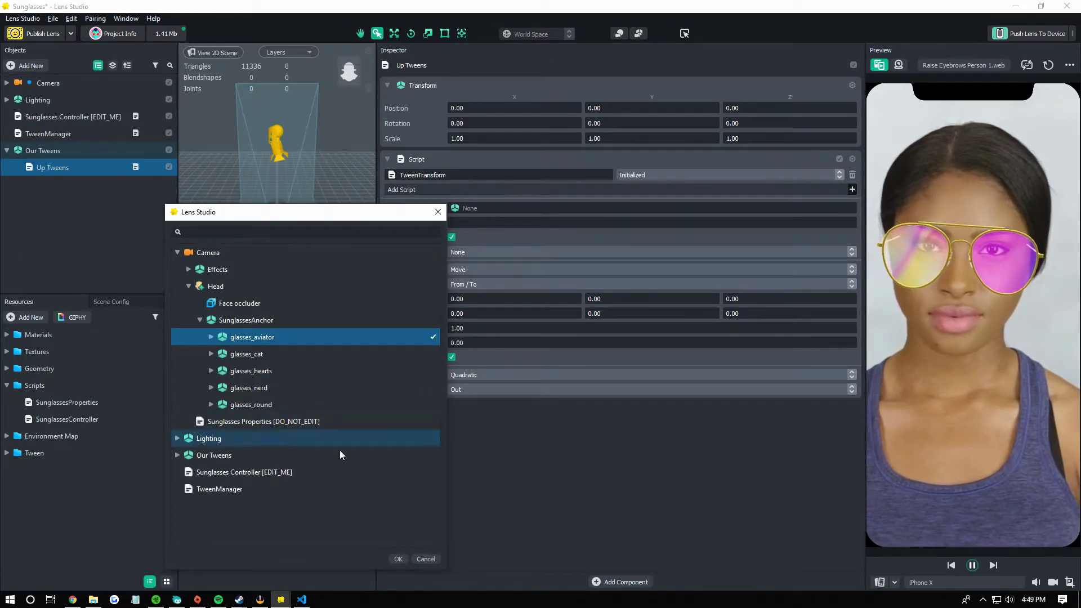
pyautogui.click(399, 559)
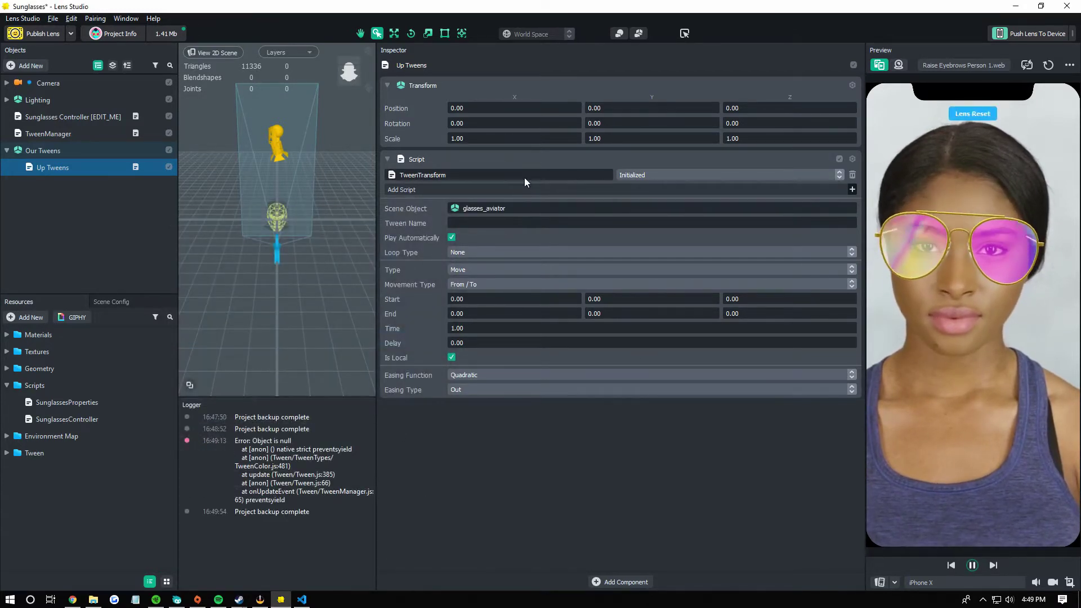
# Step: Duplicate the TweenTransform script component on Up Tweens
pyautogui.rightClick(543, 155)
pyautogui.click(569, 175)
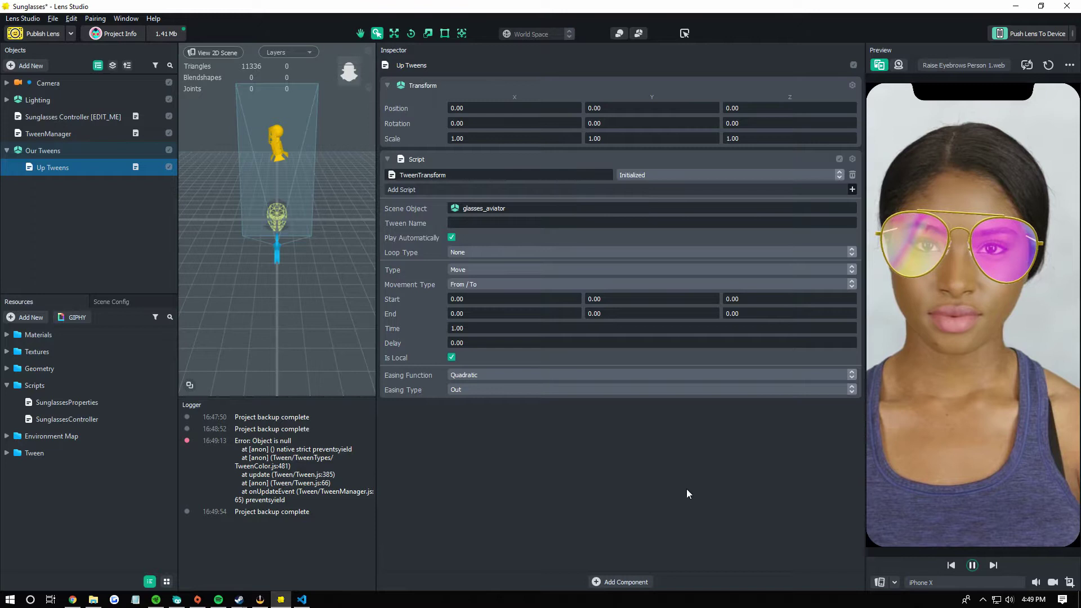
pyautogui.hotkey('ctrl', 'v')
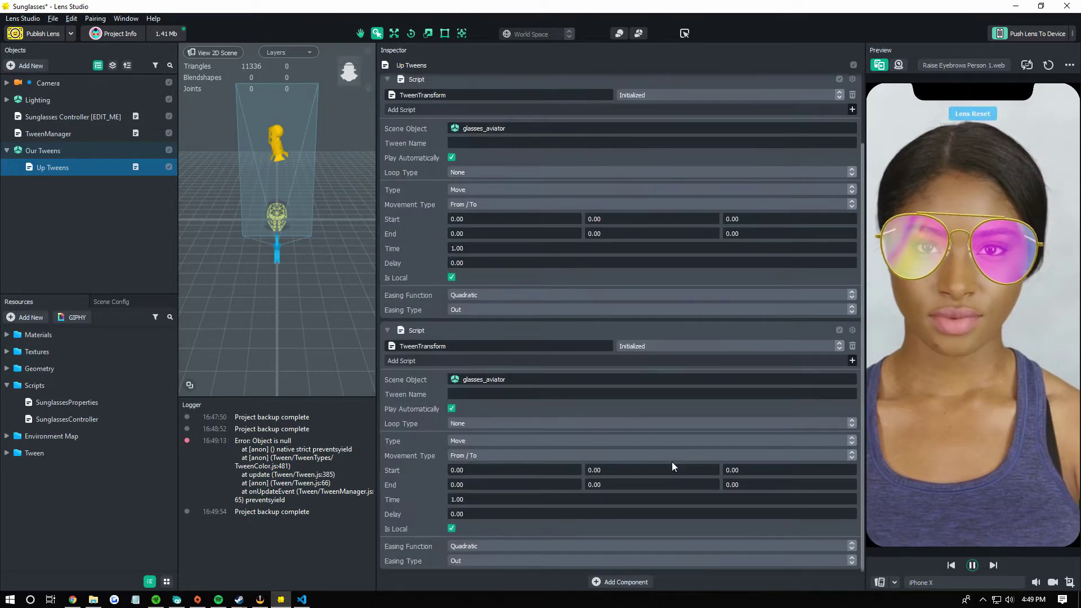
# Step: Add a third Script component to Up Tweens and assign the TweenChain script to it
pyautogui.click(628, 581)
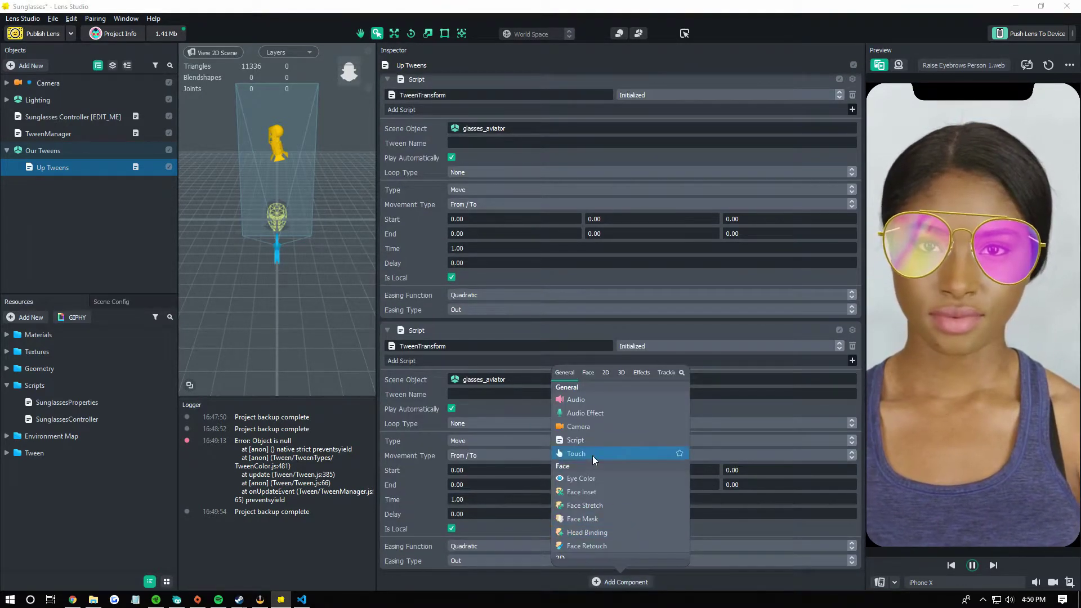
pyautogui.click(601, 443)
pyautogui.click(445, 559)
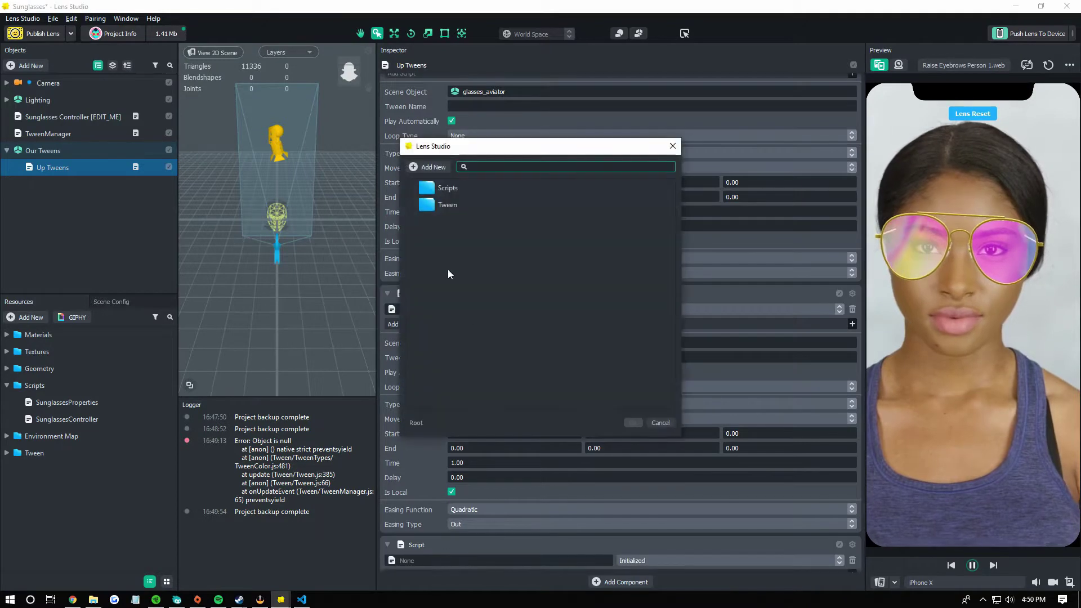
pyautogui.doubleClick(461, 208)
pyautogui.doubleClick(472, 218)
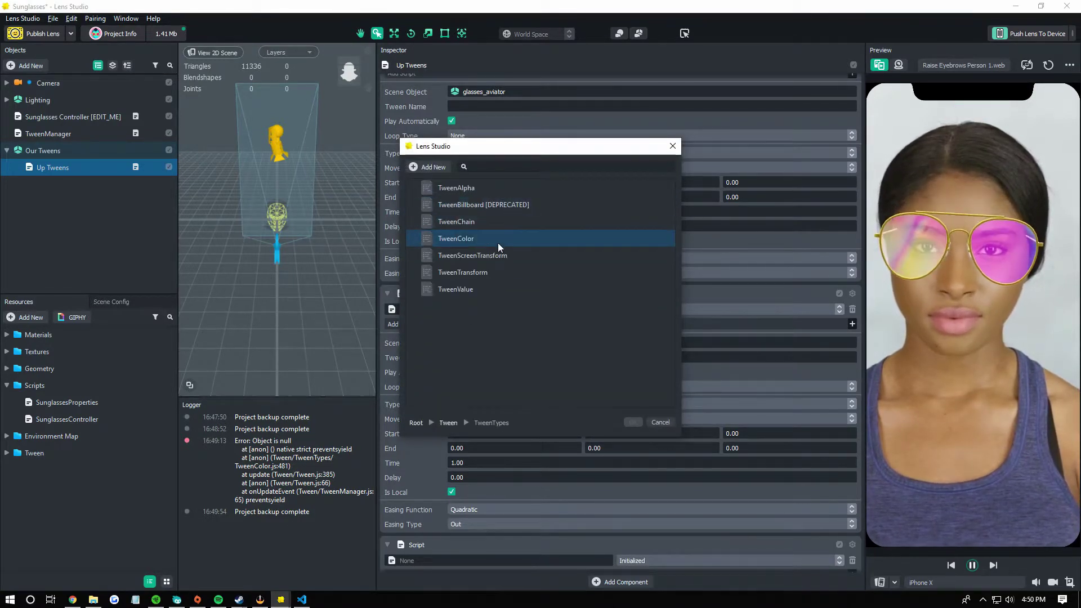
pyautogui.click(499, 225)
pyautogui.click(633, 423)
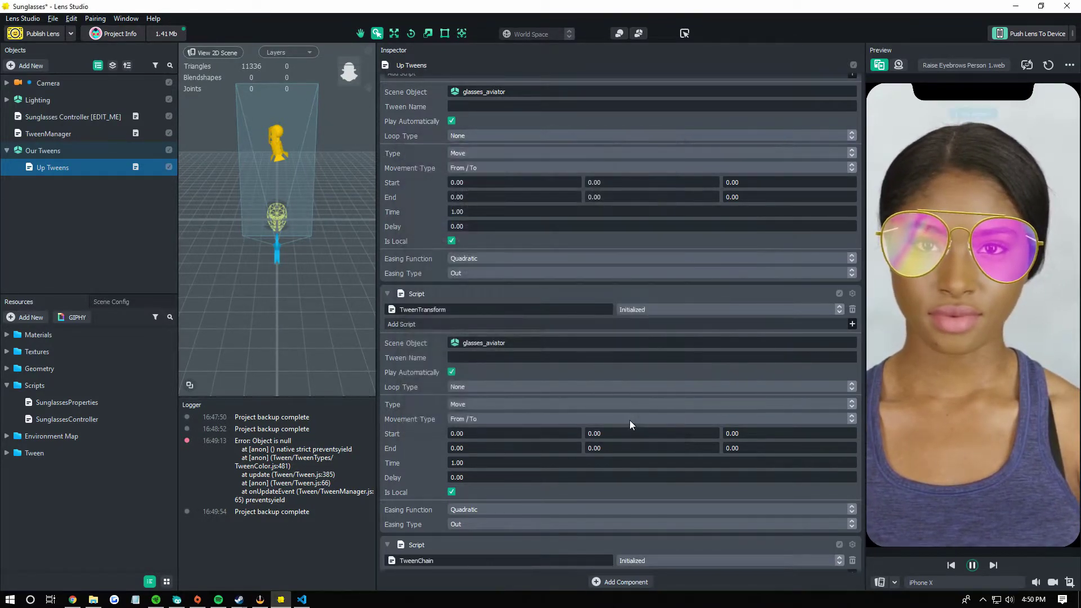
# Step: Name the first TweenTransform tween "glasses_move" and set its movement type to To
pyautogui.scroll(3, 644, 286)
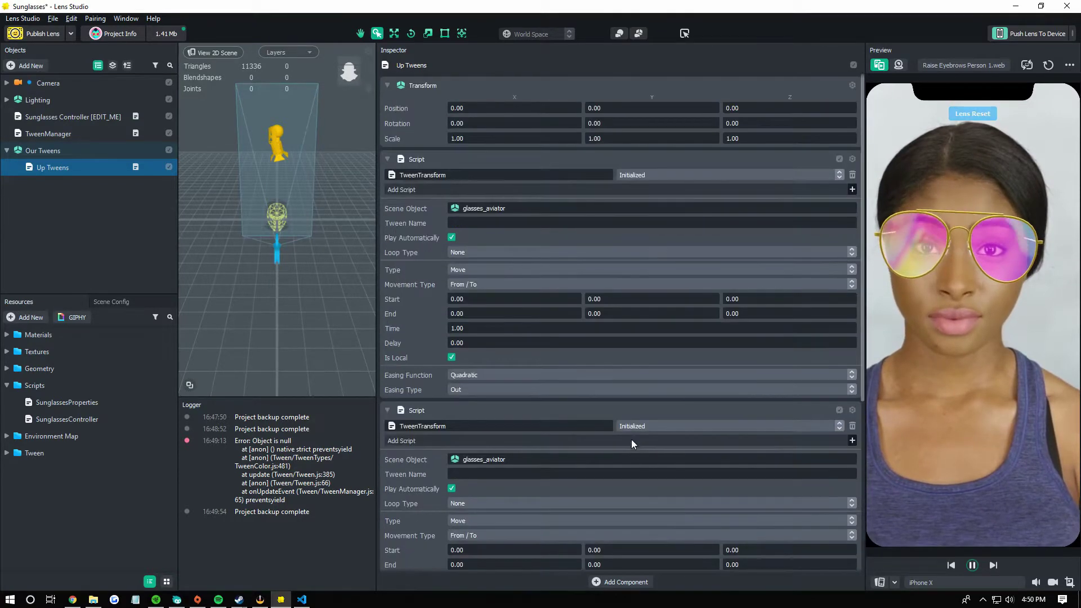
pyautogui.click(491, 224)
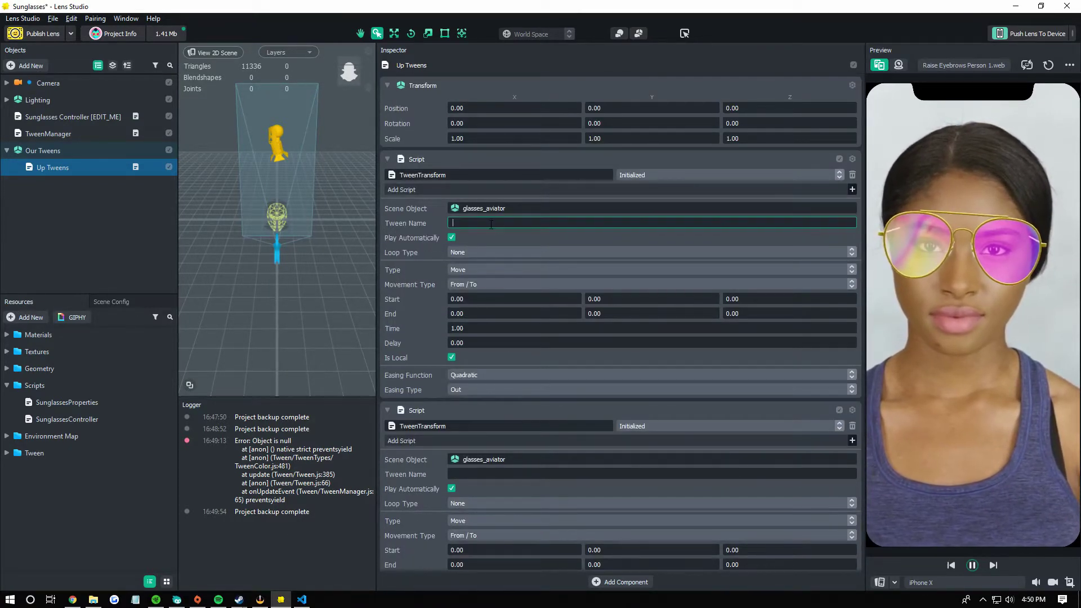
pyautogui.write('glasss')
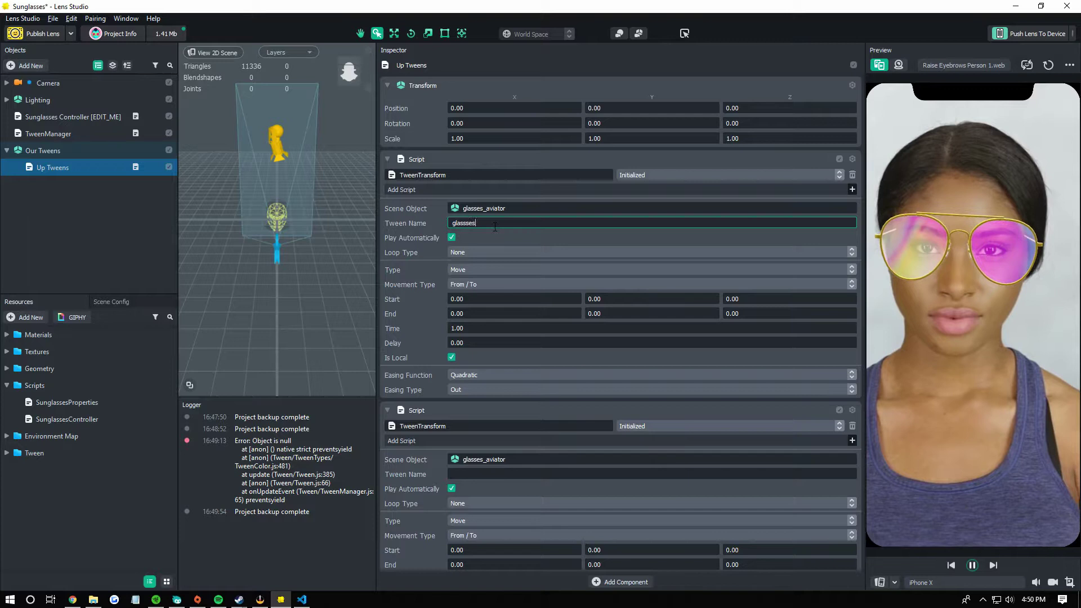
pyautogui.press('BackSpace')
pyautogui.write('es_move')
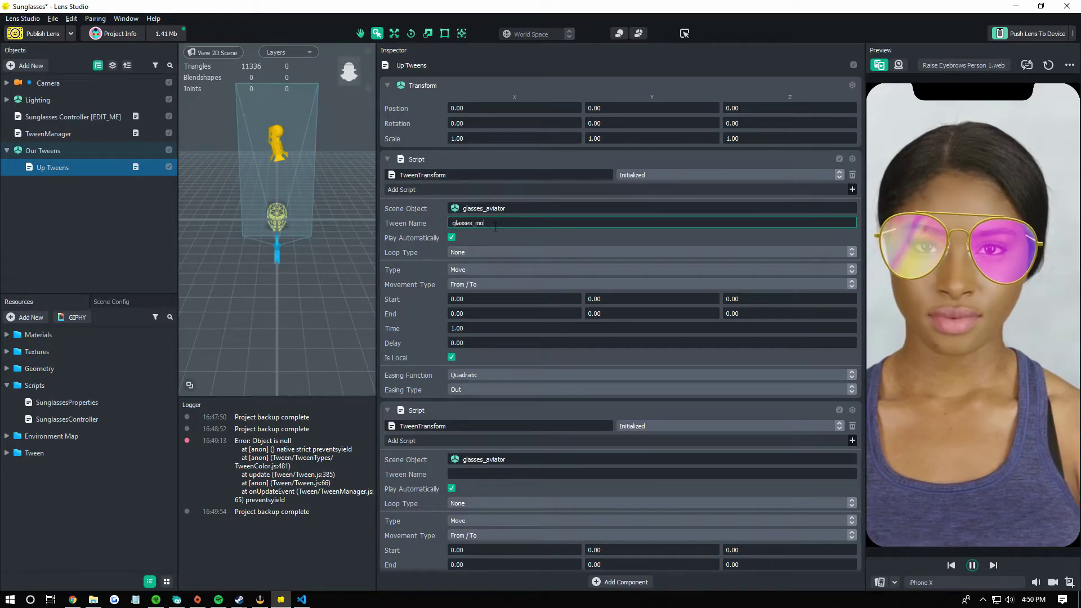
pyautogui.click(481, 284)
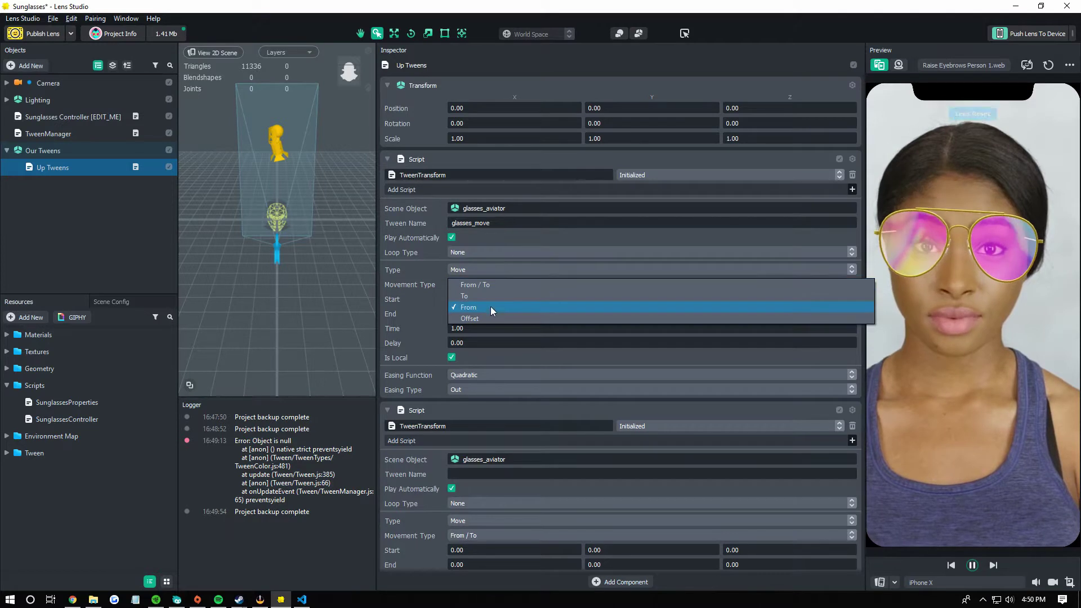
pyautogui.click(464, 296)
# Step: Set the second TweenTransform's movement type to To
pyautogui.scroll(-2, 508, 315)
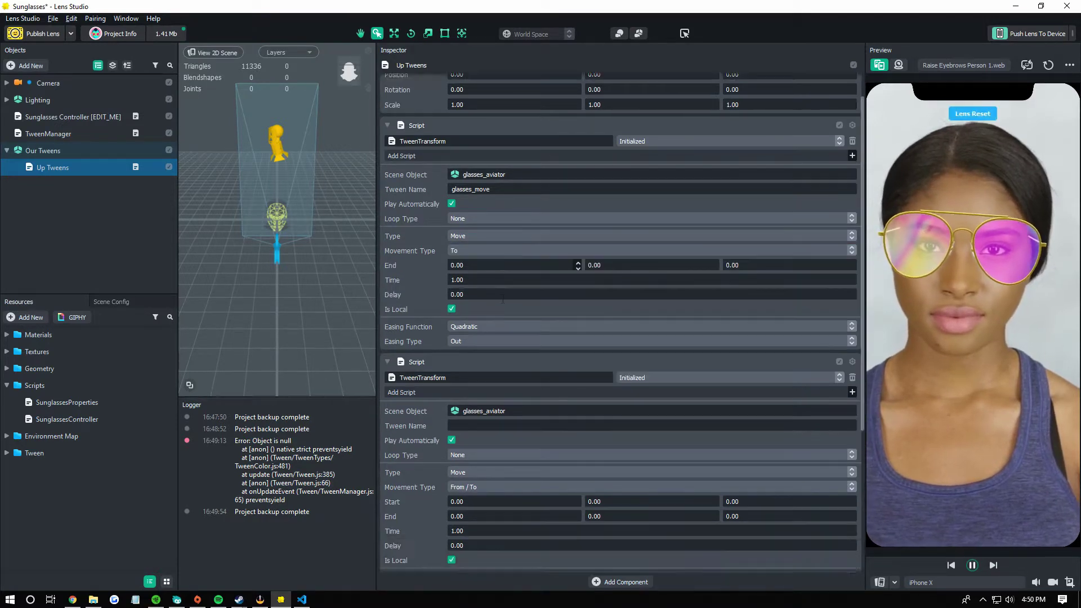
pyautogui.click(475, 386)
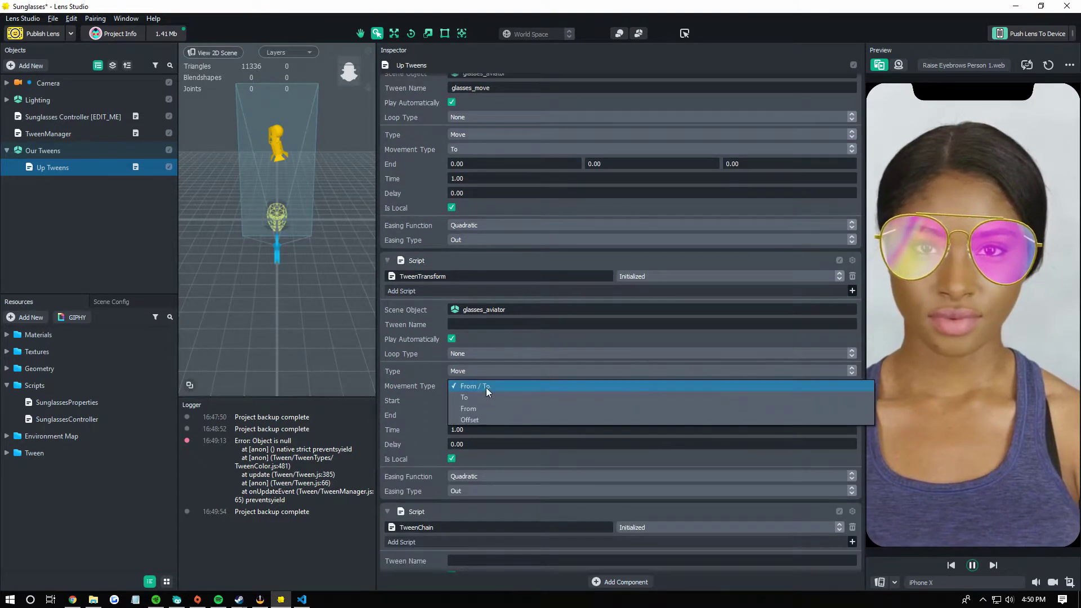
pyautogui.click(484, 397)
# Step: Set the glasses_move tween's loop type to Loop and its end Y position to 6
pyautogui.scroll(2, 614, 300)
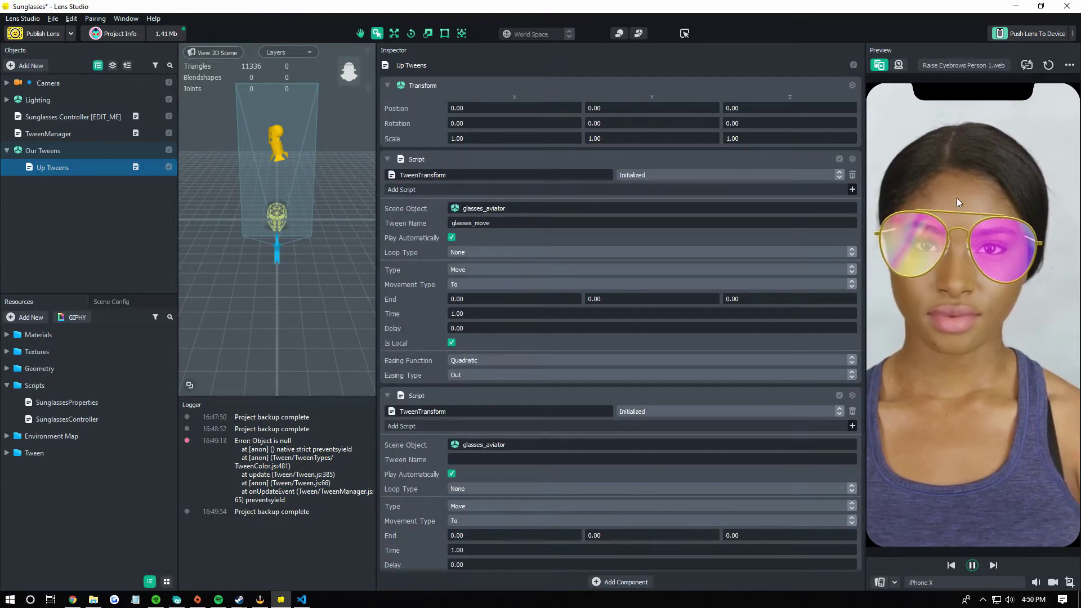
pyautogui.click(489, 254)
pyautogui.click(499, 260)
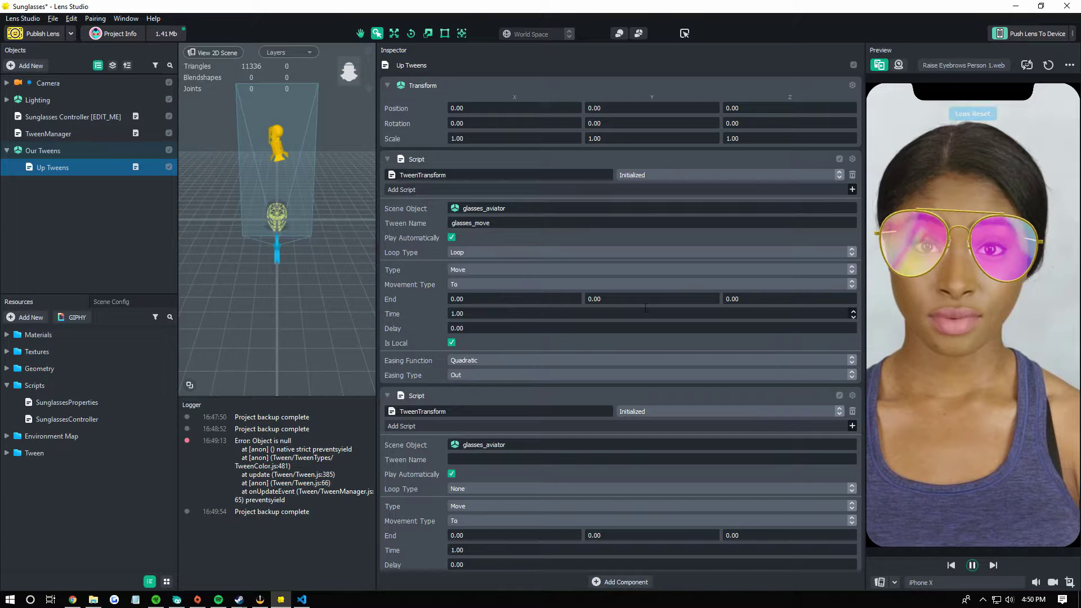
pyautogui.write('6')
pyautogui.press('Return')
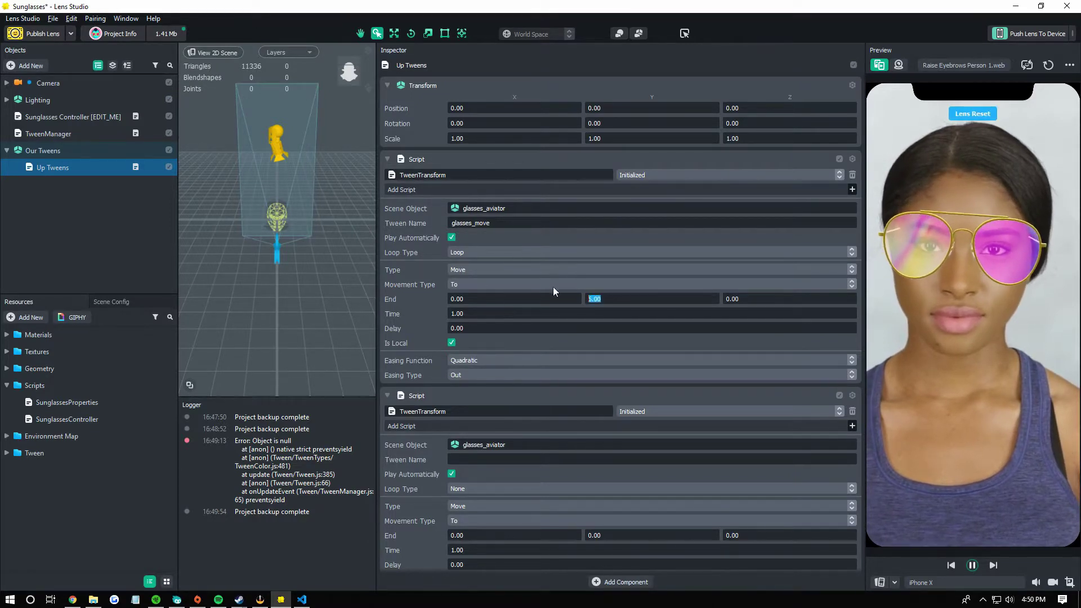
pyautogui.write('5')
pyautogui.press('Return')
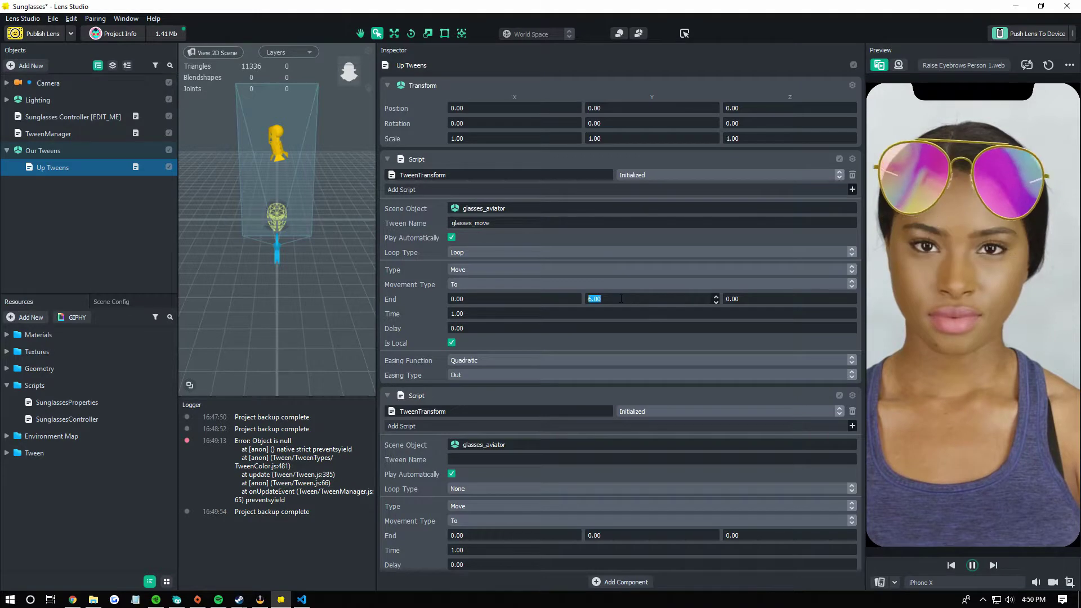
pyautogui.write('6')
pyautogui.press('Tab')
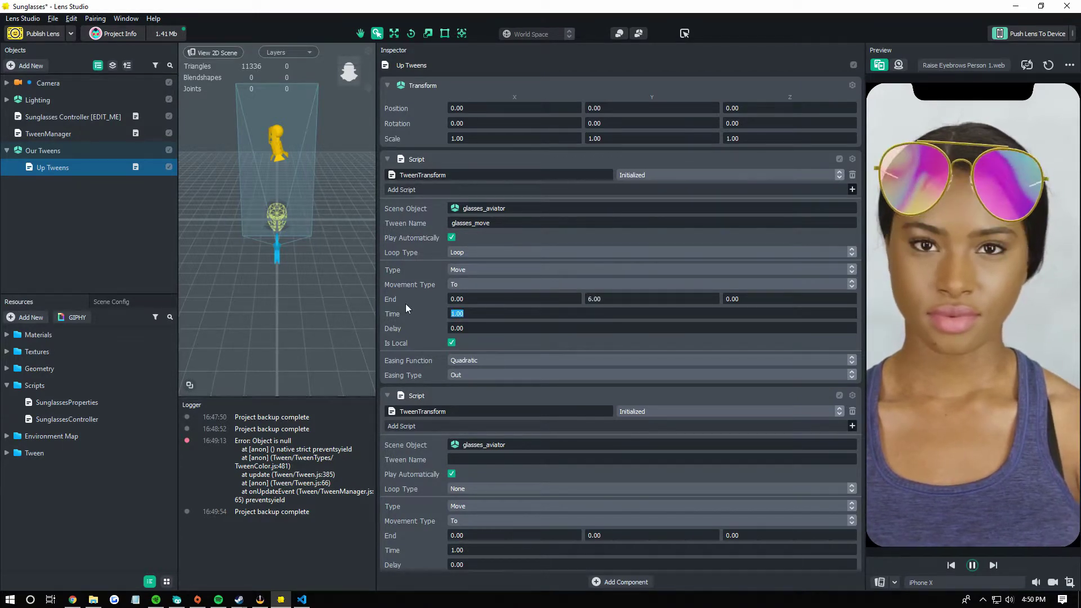
# Step: Set the glasses_move tween's loop type to None and turn off automatic playback
pyautogui.write('0.2')
pyautogui.press('Return')
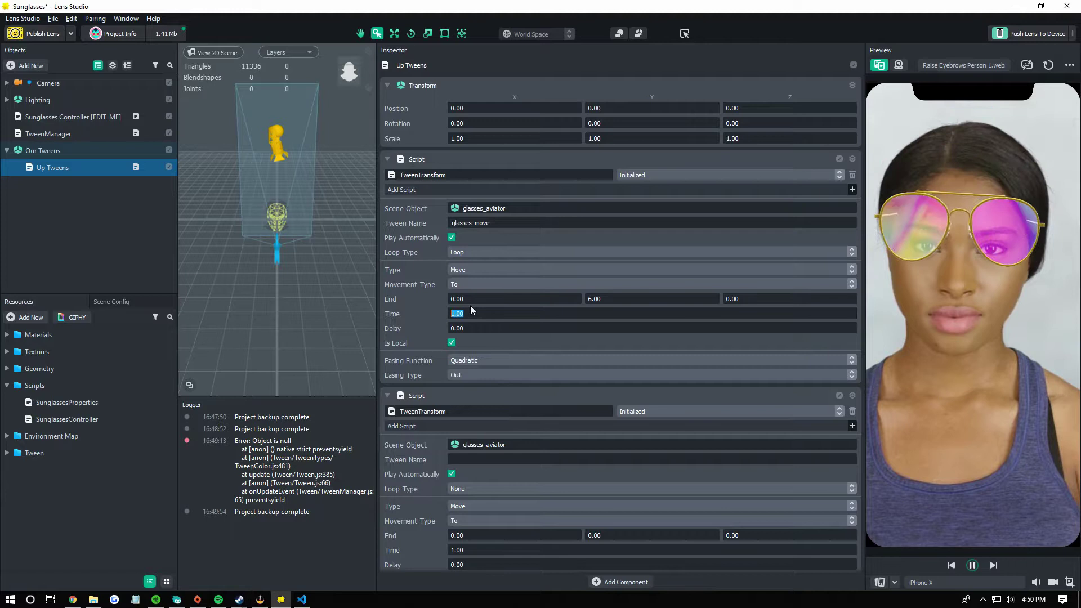
pyautogui.click(459, 251)
pyautogui.click(451, 239)
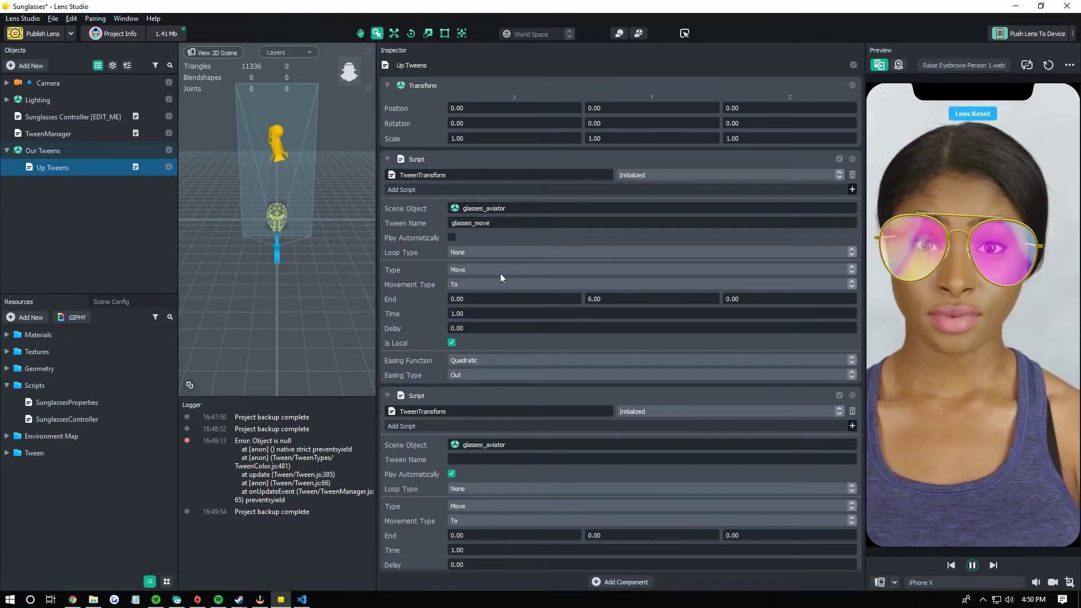
# Step: Name the second TweenTransform tween "glasses_rotate" and set its type to Rotate
pyautogui.scroll(-3, 500, 272)
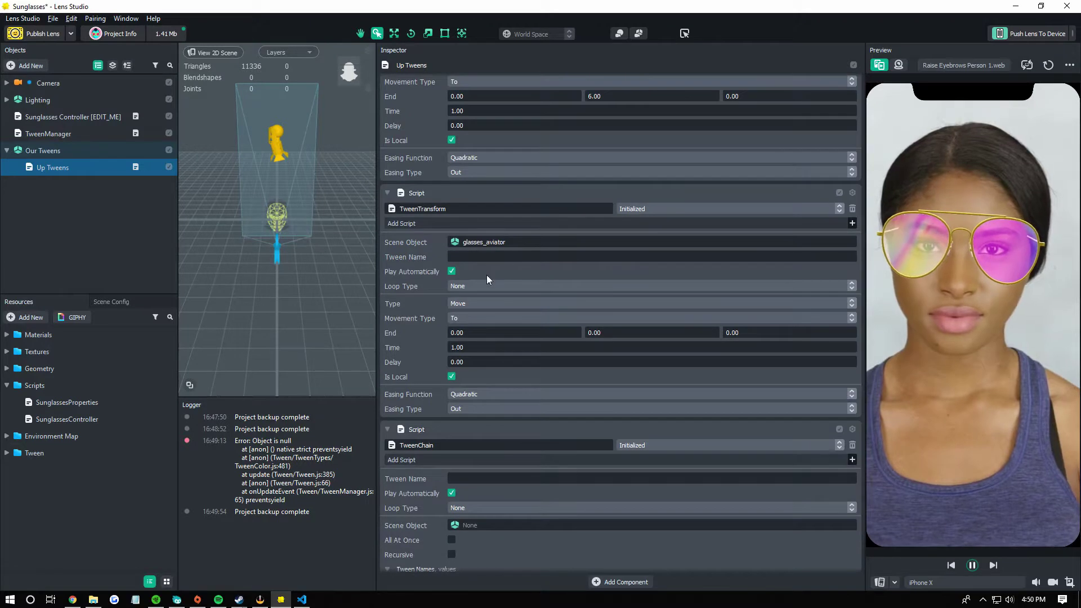
pyautogui.click(481, 257)
pyautogui.write('glasses_')
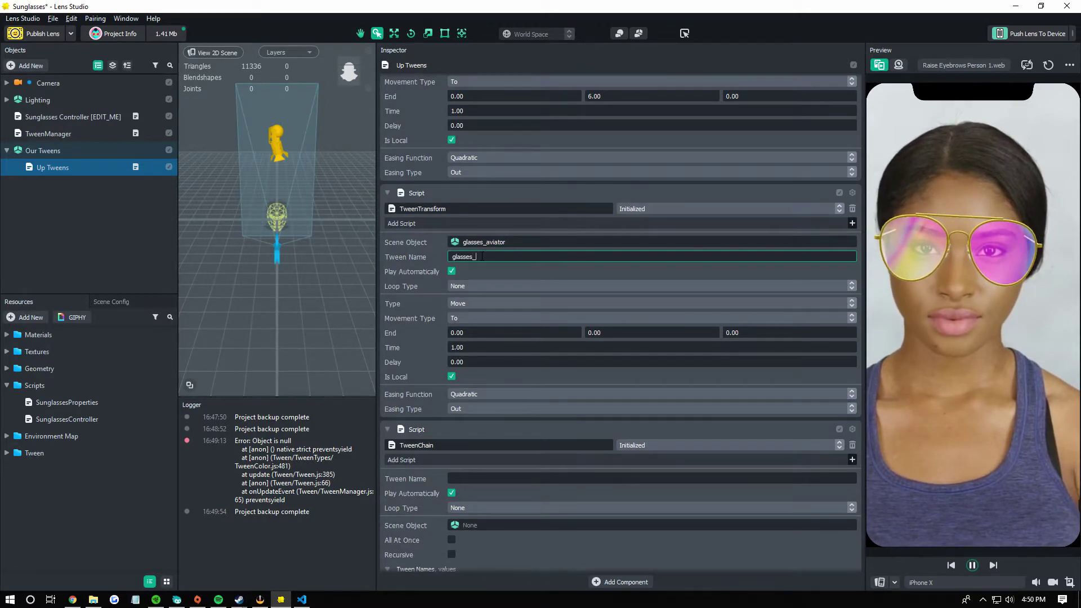
pyautogui.write('rotate')
pyautogui.click(477, 303)
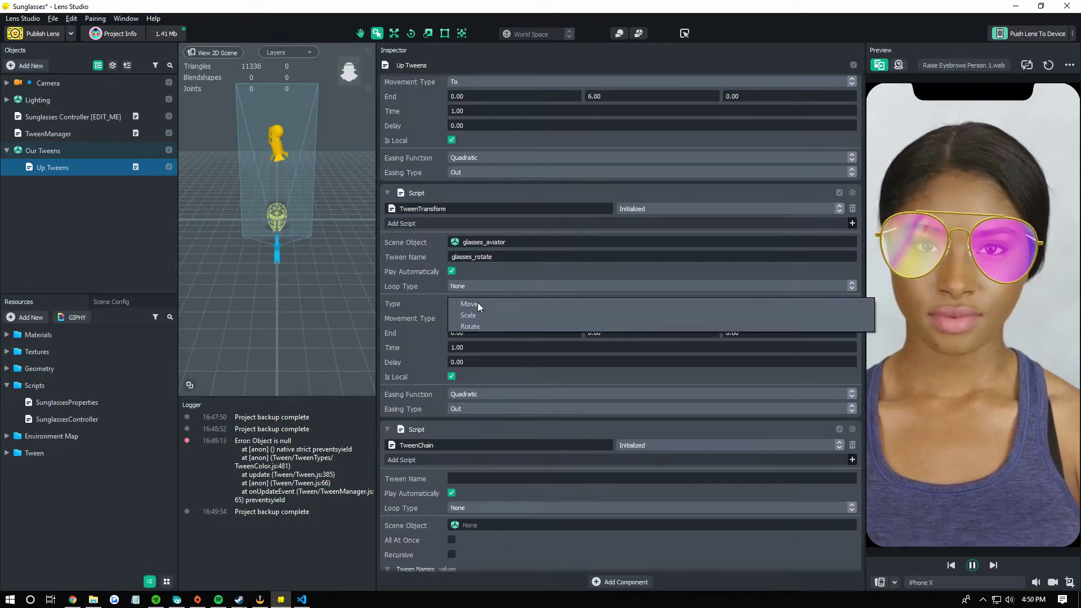
pyautogui.click(480, 325)
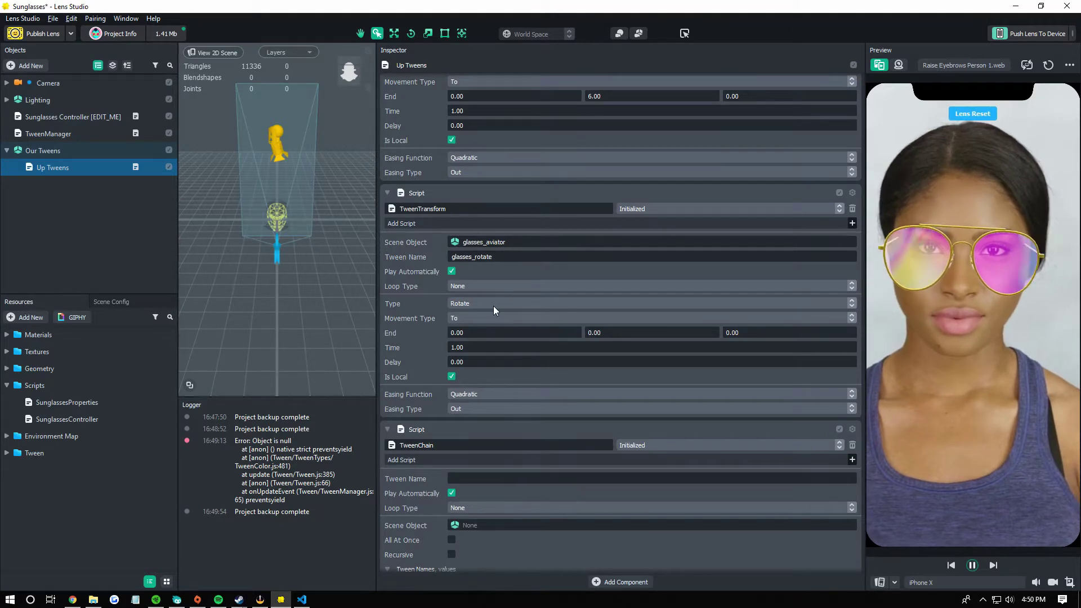
# Step: Set the glasses_rotate tween's loop type to Loop and its end X rotation to -40
pyautogui.click(483, 287)
pyautogui.click(482, 295)
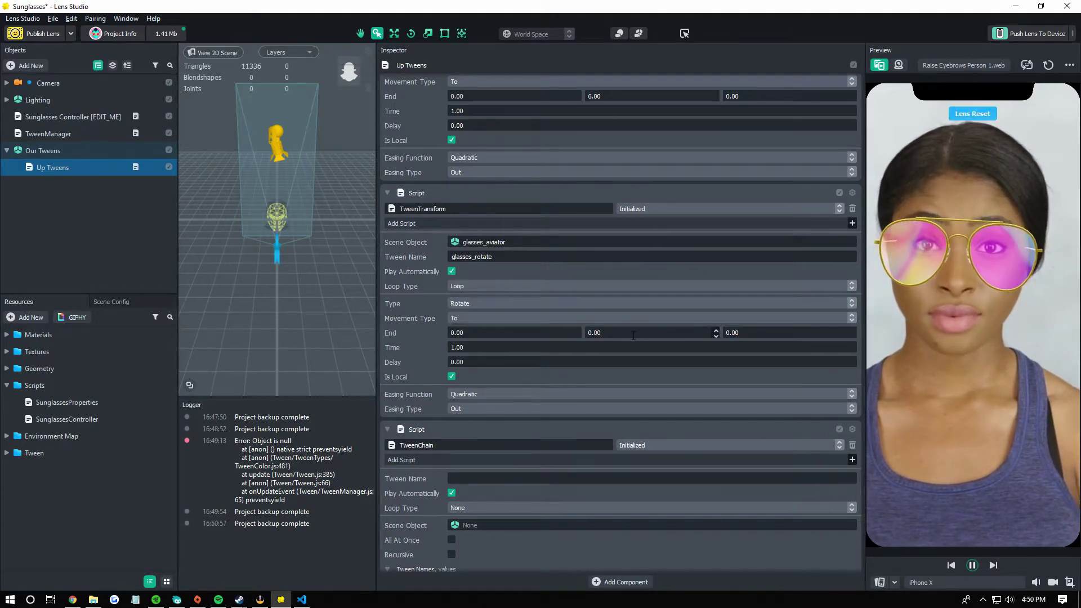
pyautogui.doubleClick(459, 332)
pyautogui.write('+')
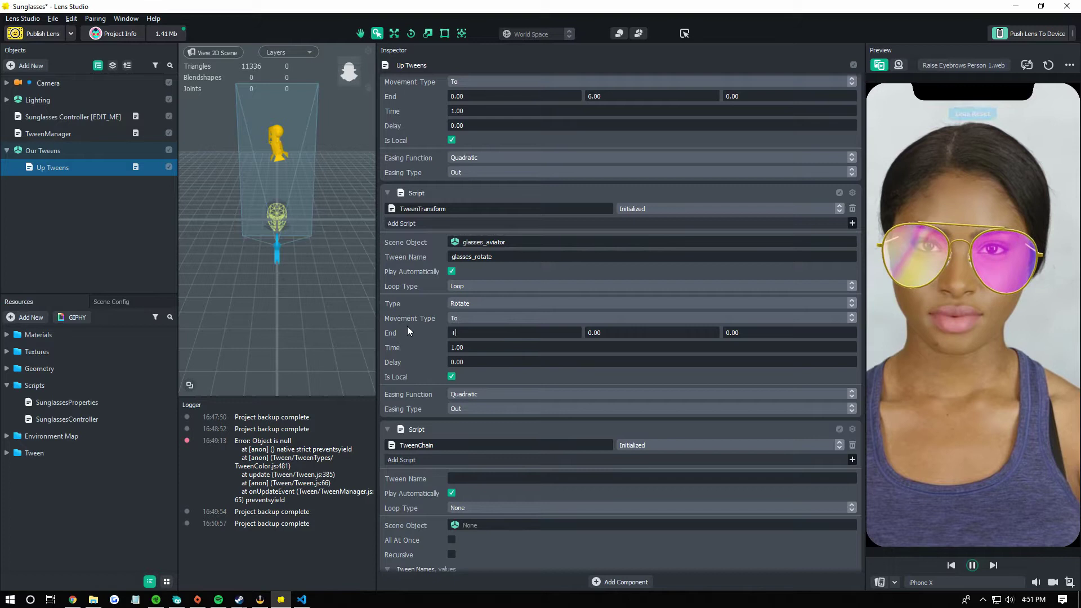
pyautogui.press('BackSpace')
pyautogui.write('-')
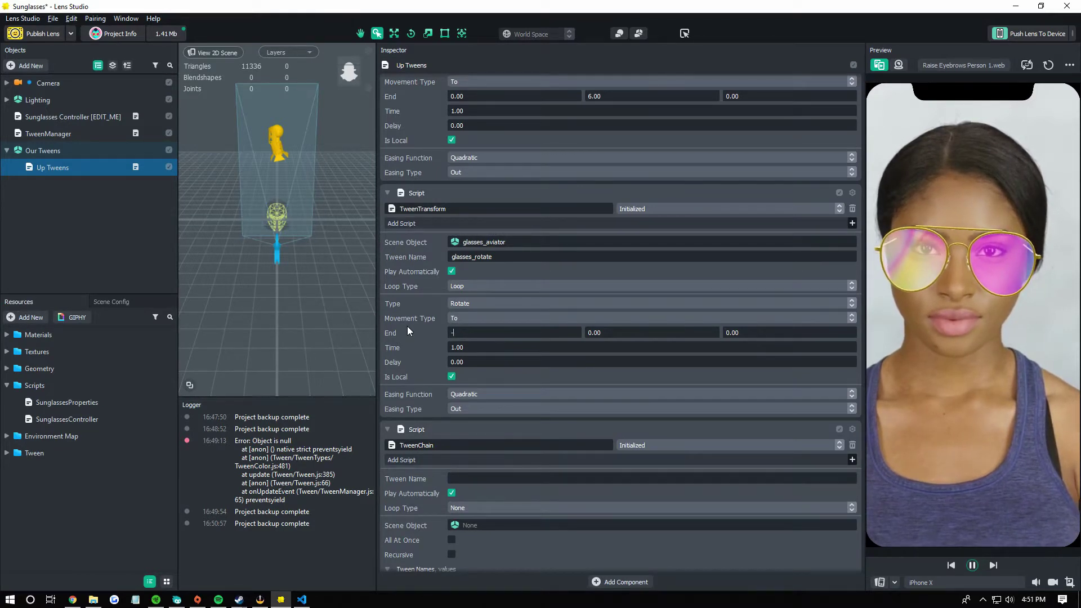
pyautogui.write('40')
pyautogui.press('Return')
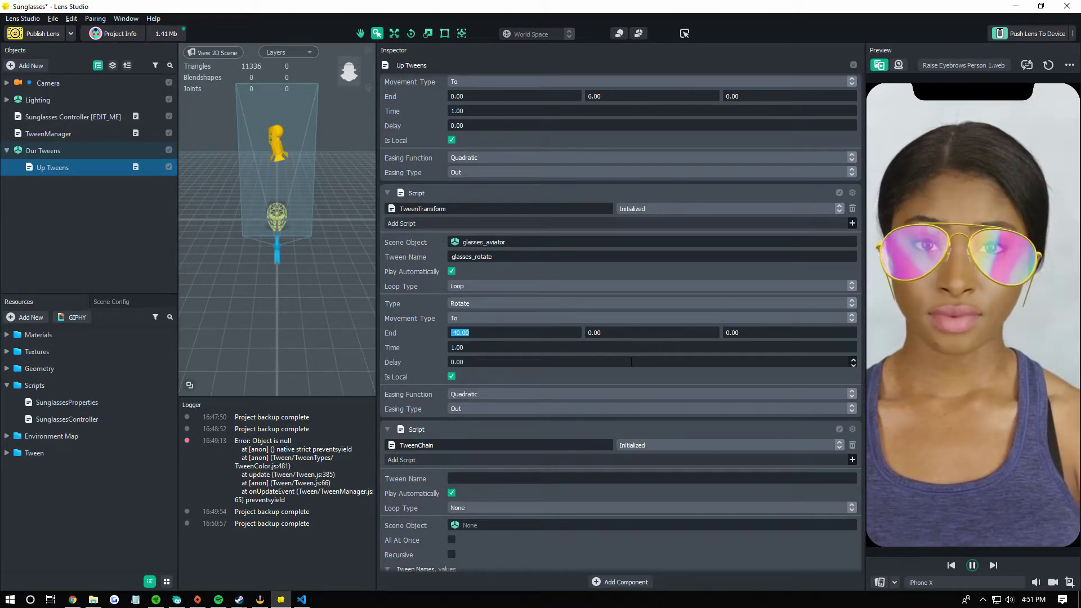
# Step: Turn off automatic playback for the glasses_rotate tween and set its loop type to None
pyautogui.click(452, 271)
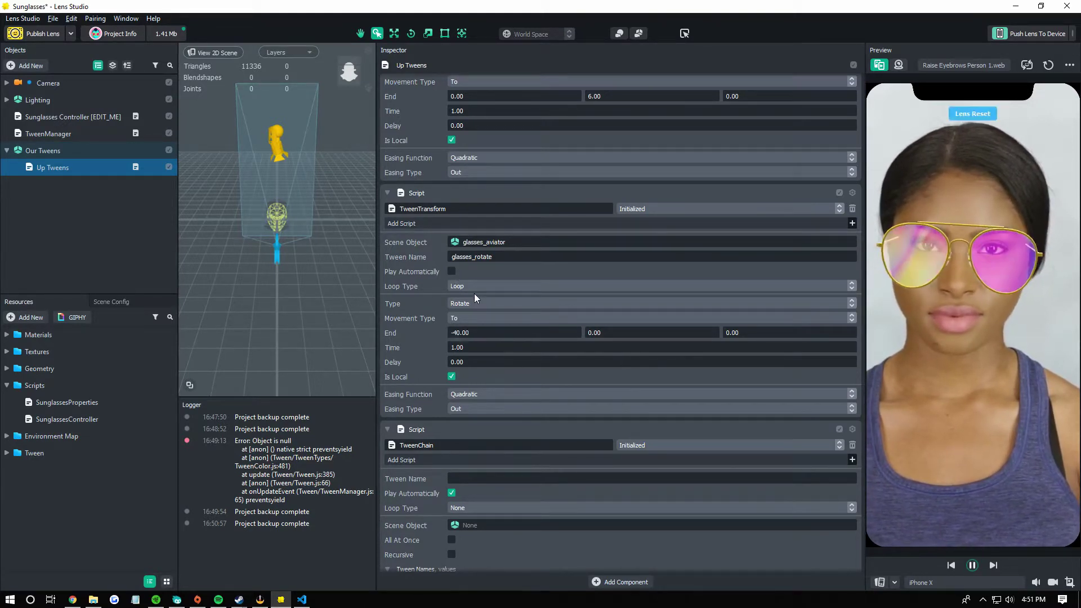
pyautogui.click(475, 287)
pyautogui.click(499, 276)
# Step: Name the TweenChain's tween "glasses_up"
pyautogui.scroll(-1, 502, 331)
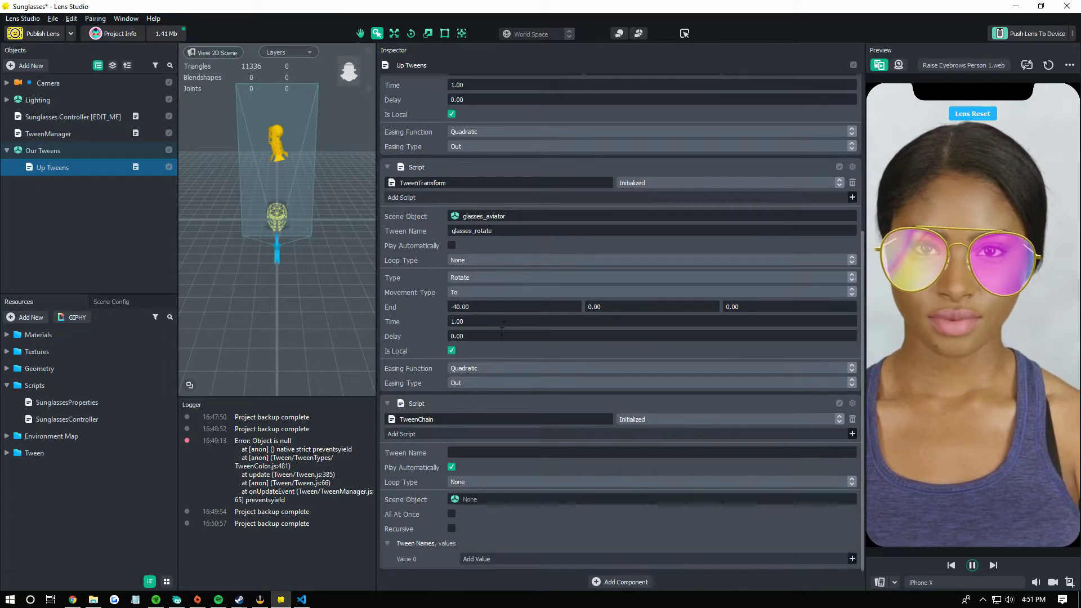
pyautogui.click(480, 451)
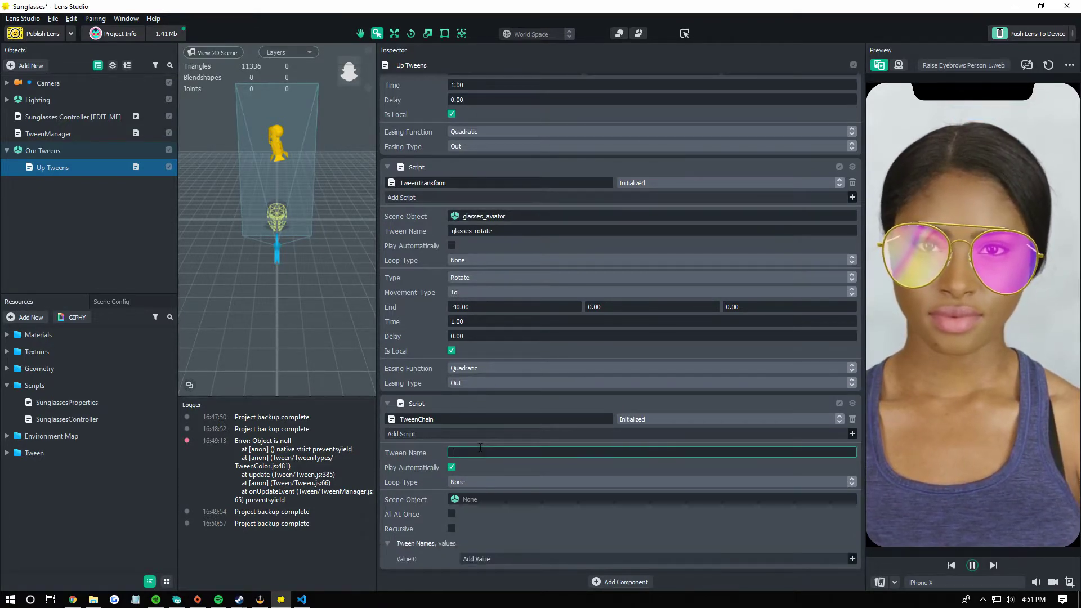
pyautogui.write('gal')
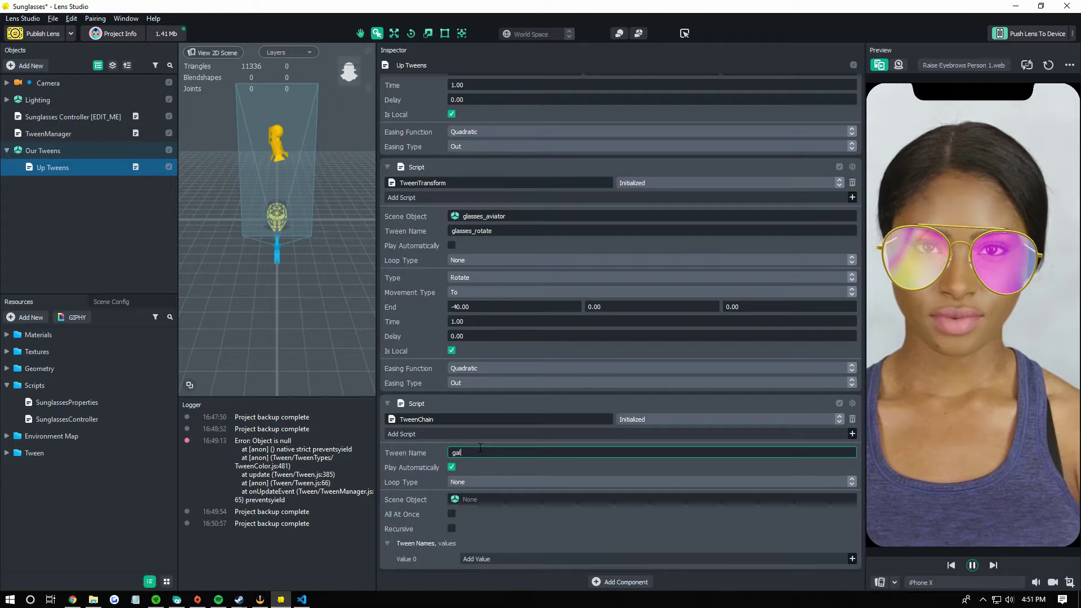
pyautogui.press('BackSpace')
pyautogui.press('BackSpace')
pyautogui.write('lasses_upo')
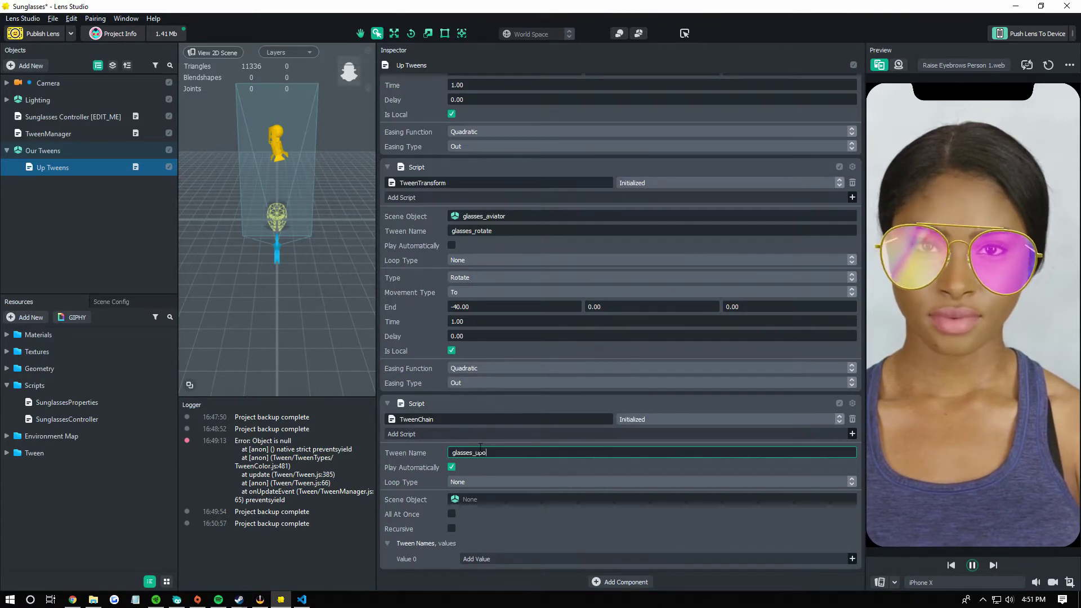
pyautogui.press('BackSpace')
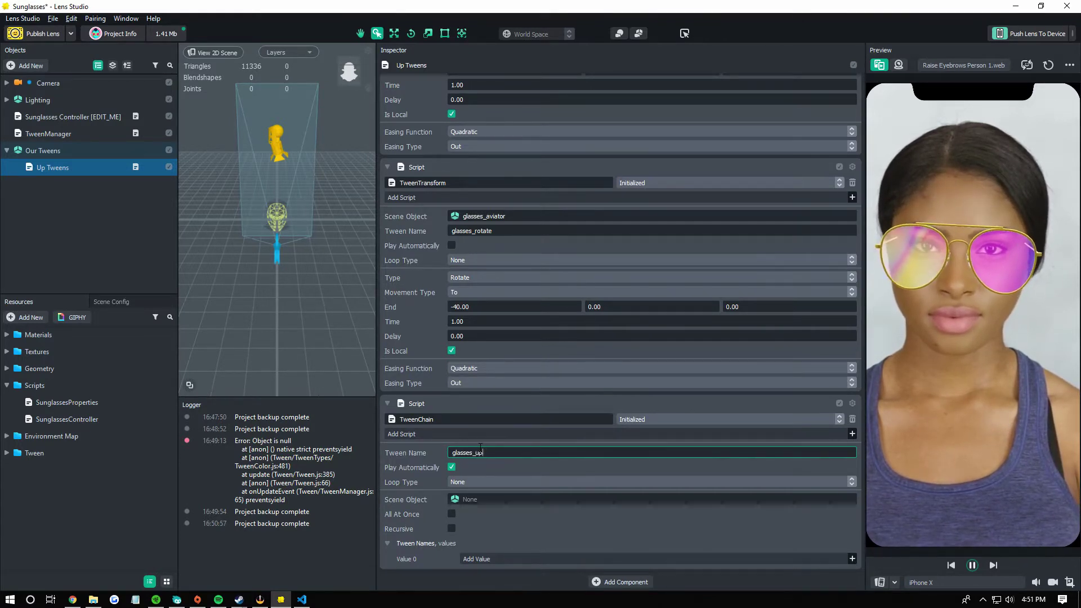
# Step: Assign Up Tweens as the glasses_up chain's scene object and enable All At Once
pyautogui.click(475, 498)
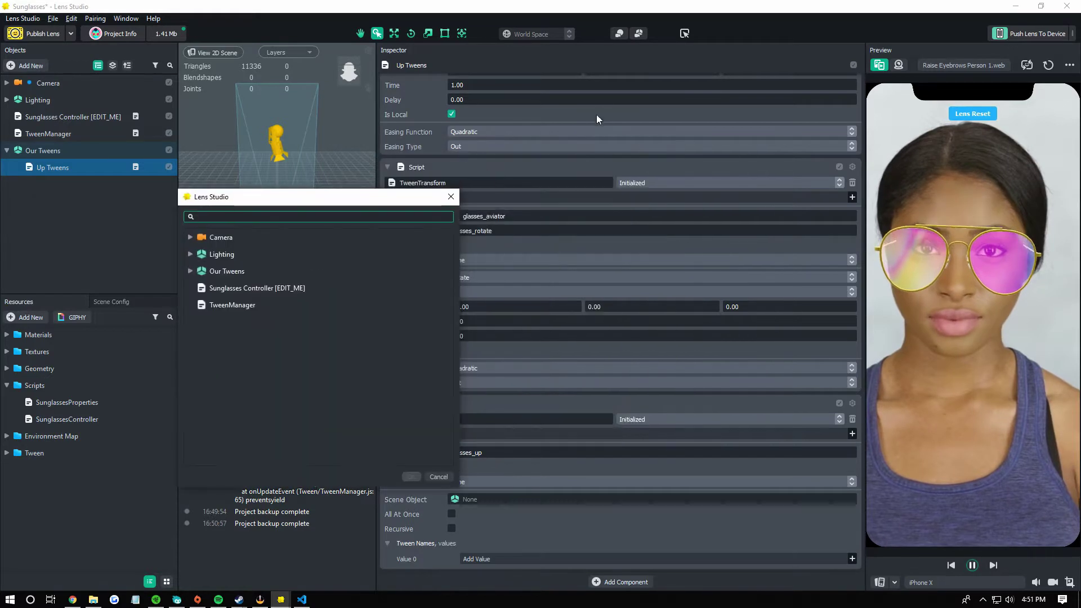
pyautogui.click(188, 273)
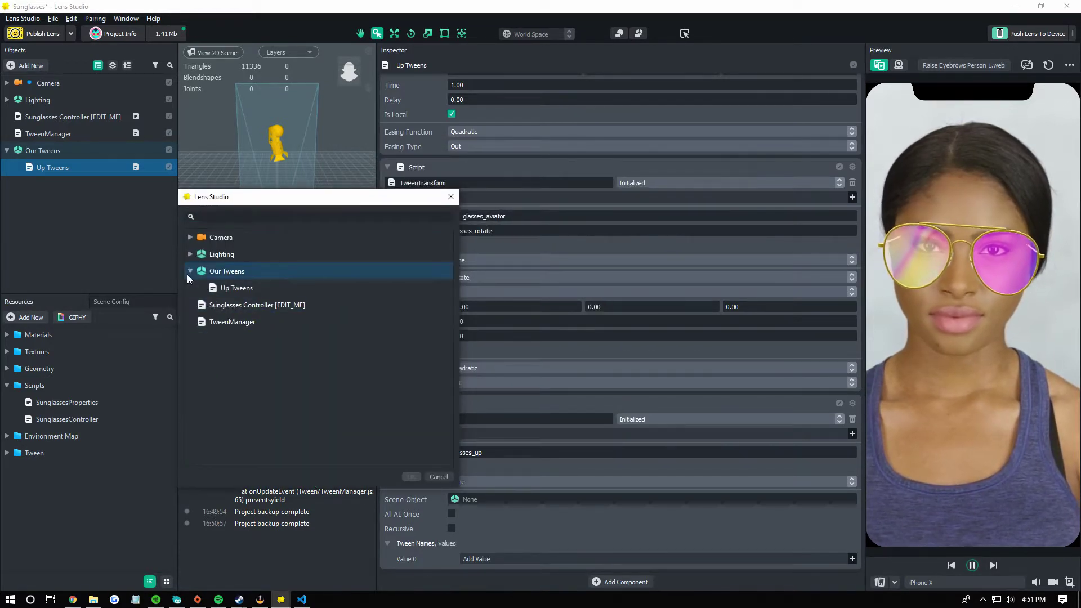
pyautogui.click(236, 288)
pyautogui.click(411, 476)
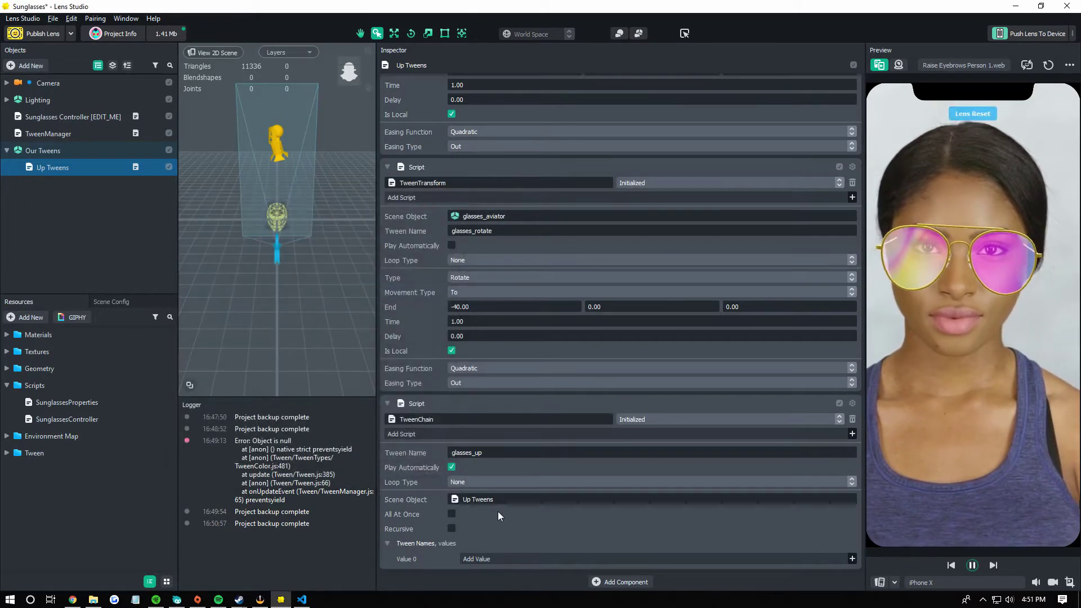
pyautogui.click(452, 514)
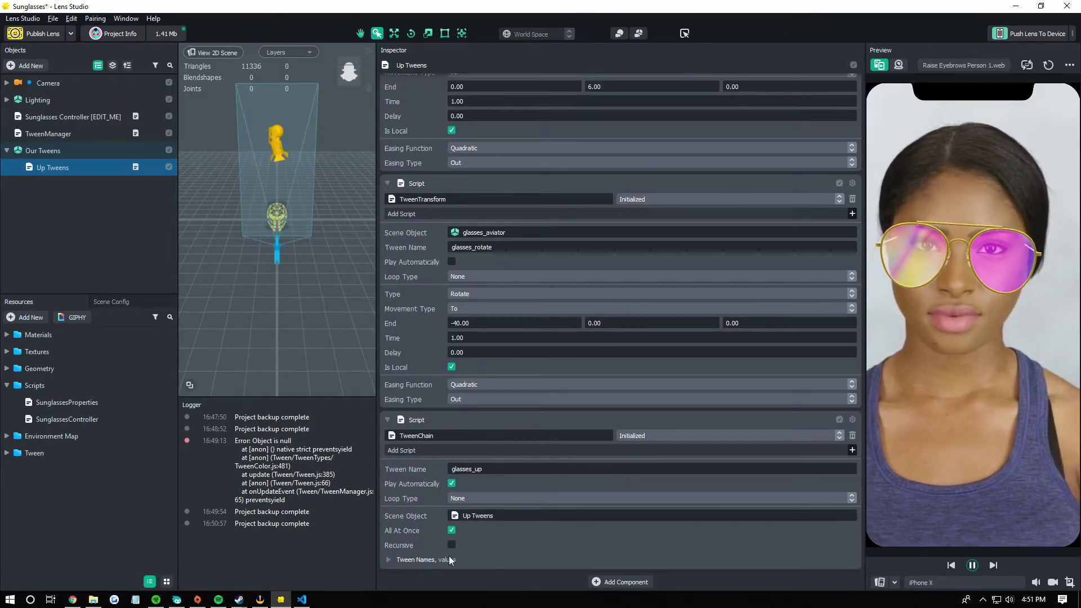
# Step: Add two tween name values to the glasses_up chain: glasses_move and glasses_rotate
pyautogui.click(448, 557)
pyautogui.click(506, 558)
pyautogui.click(508, 555)
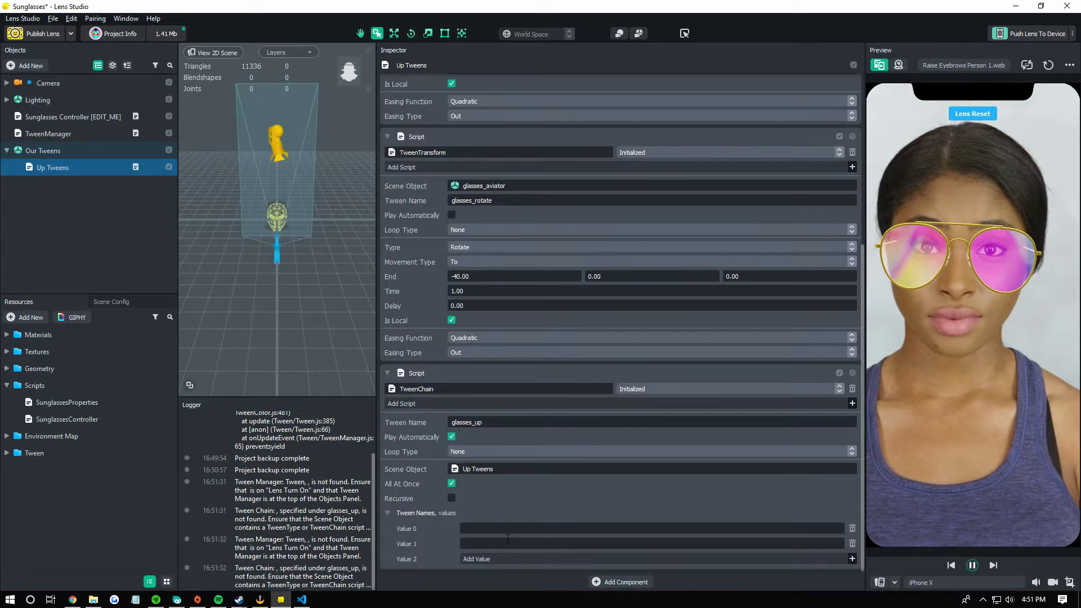
pyautogui.click(504, 527)
pyautogui.write('glasses_move')
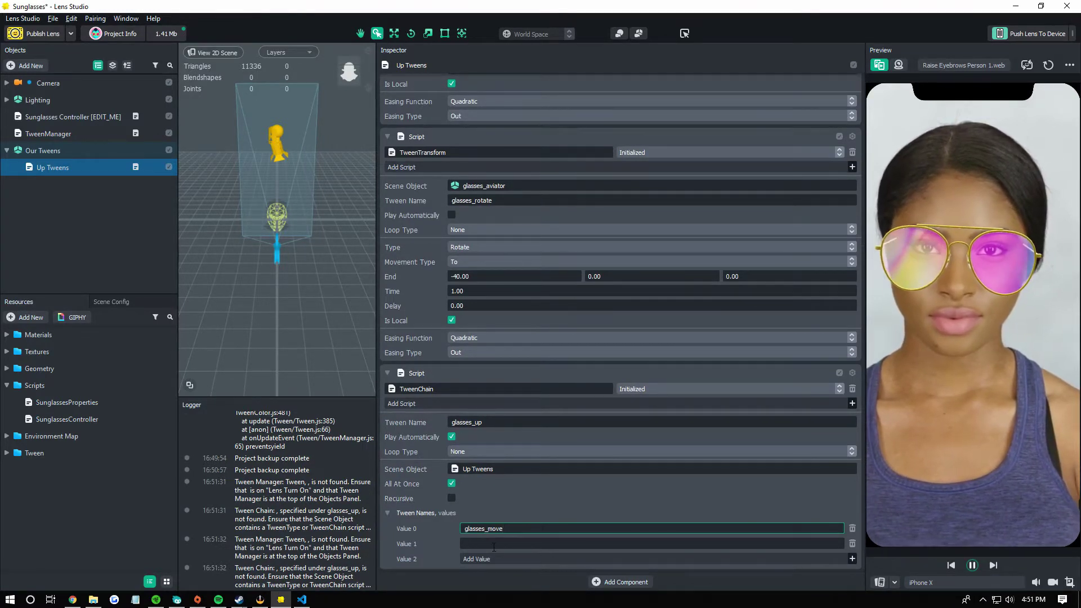
pyautogui.click(494, 544)
pyautogui.write('glasses_rotate')
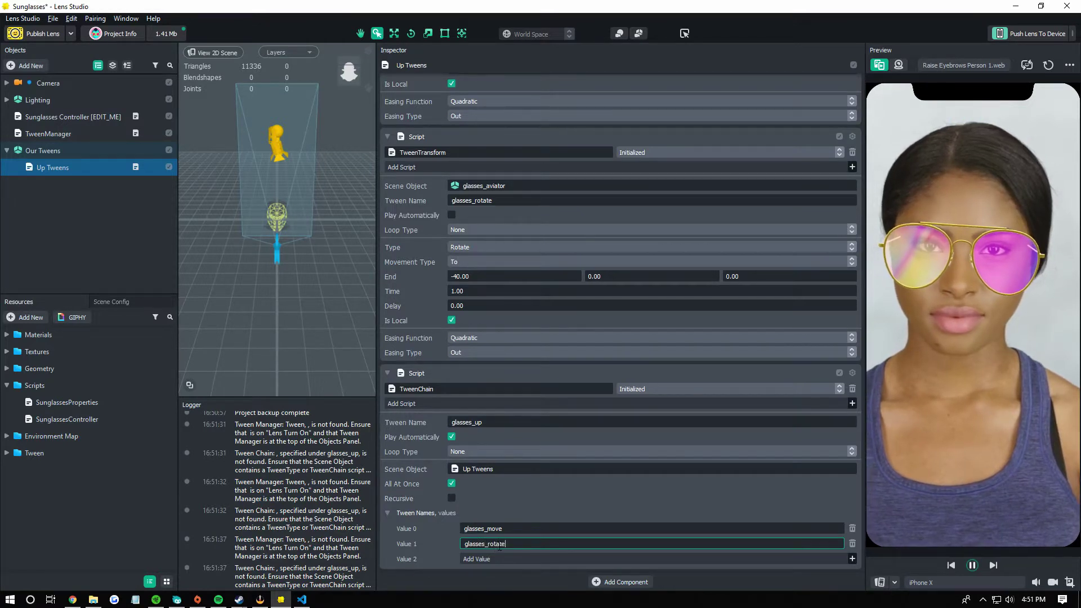
pyautogui.press('Return')
# Step: Try the Loop and Ping Pong loop types on the glasses_up chain
pyautogui.scroll(5, 527, 512)
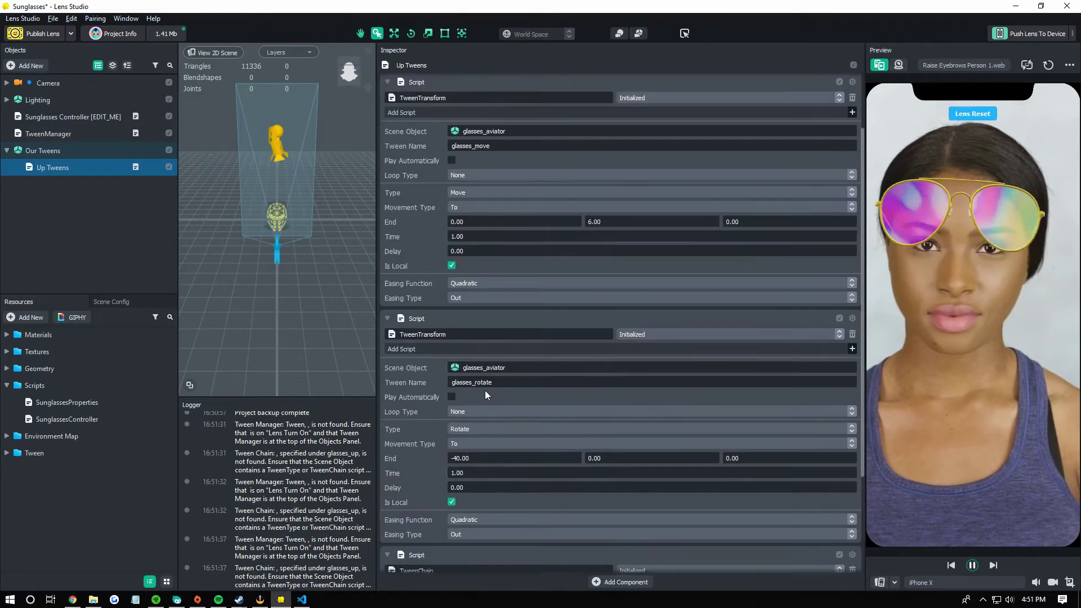
pyautogui.scroll(-3, 496, 362)
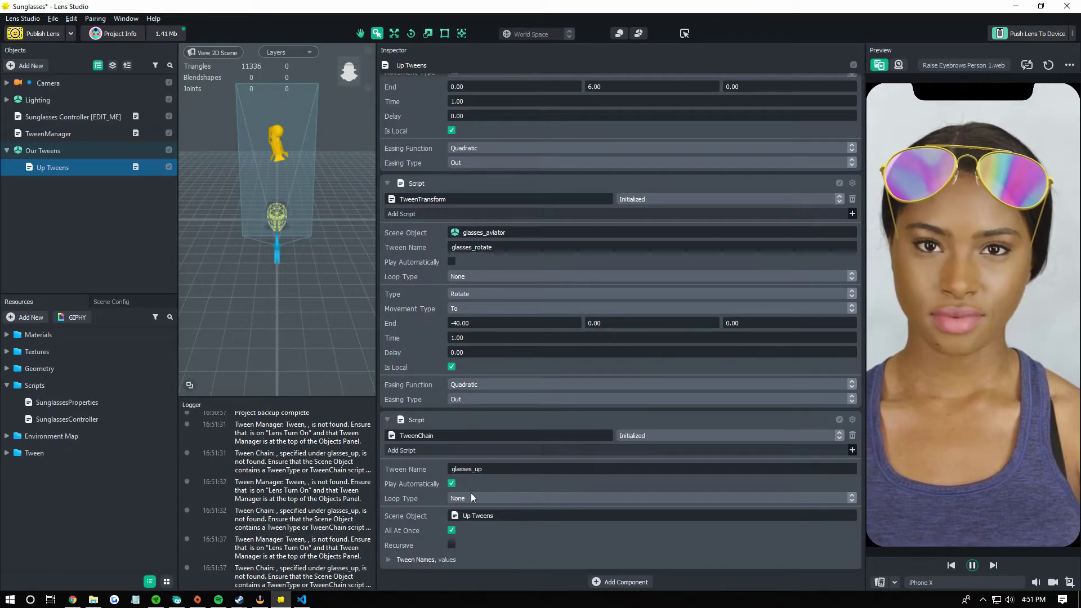
pyautogui.click(487, 500)
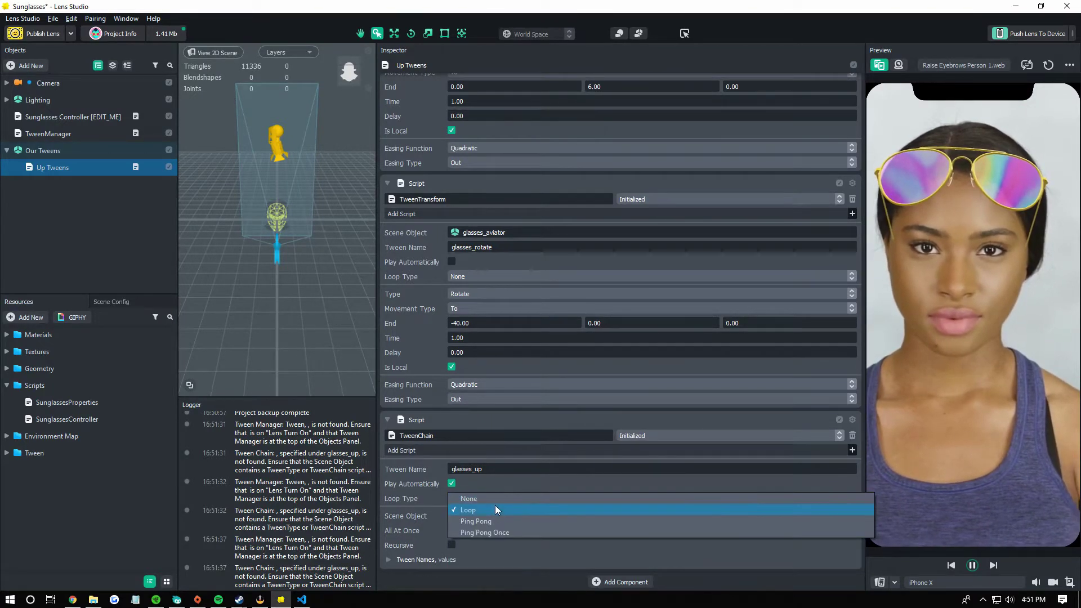
pyautogui.click(495, 506)
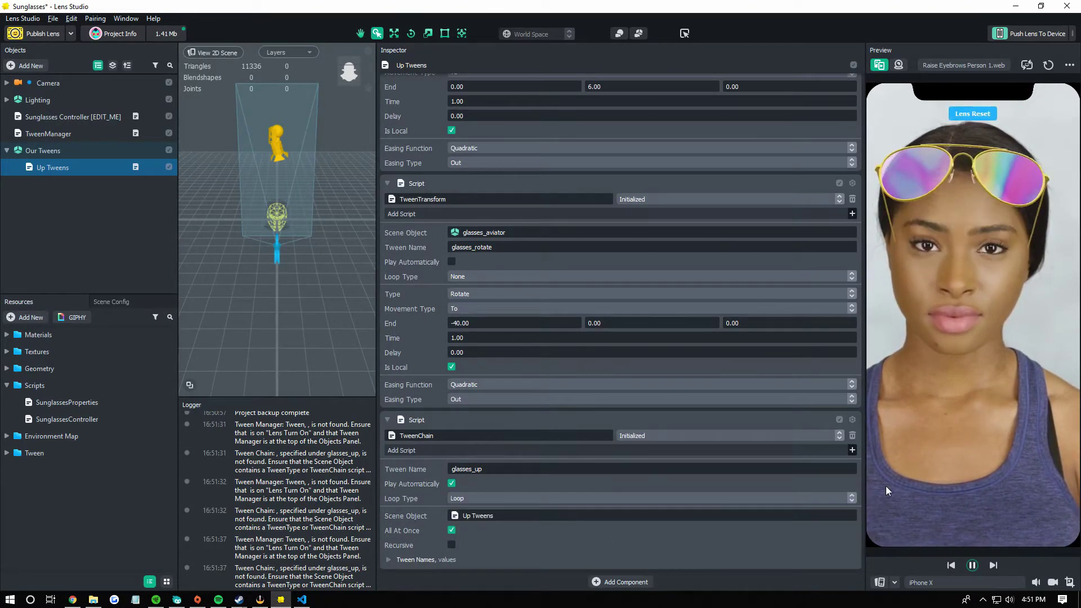
pyautogui.click(487, 499)
pyautogui.click(494, 510)
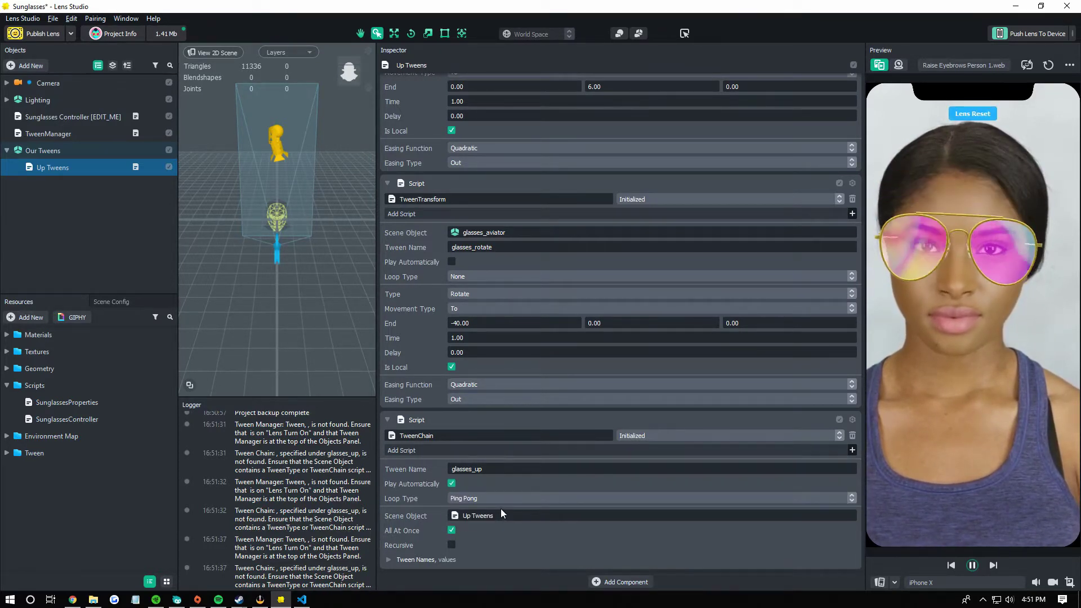
# Step: Set the glasses_up chain's loop type to None and turn off its automatic playback
pyautogui.click(500, 499)
pyautogui.click(509, 472)
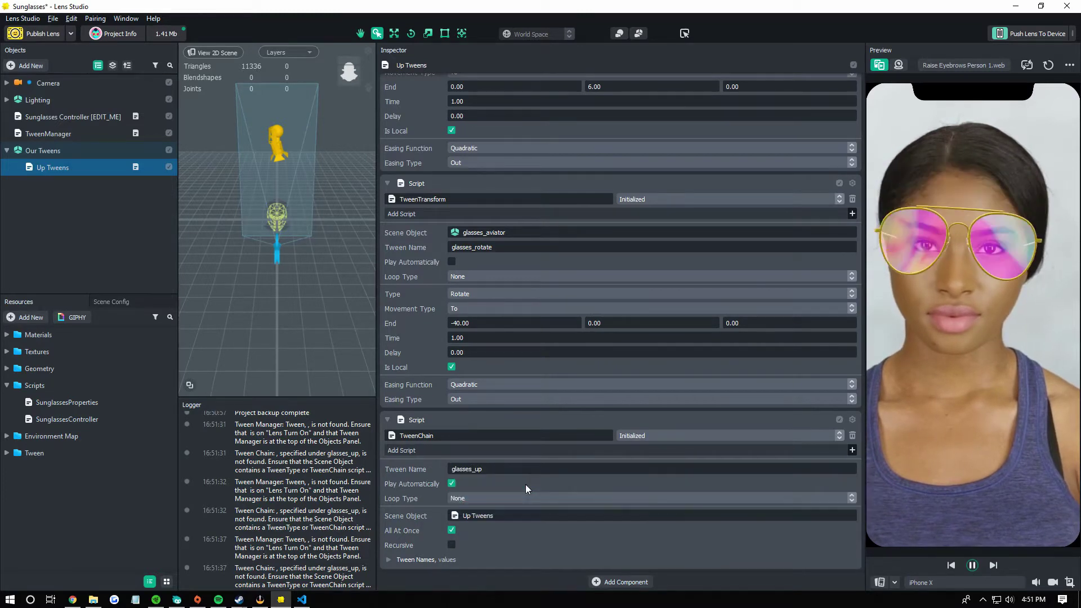
pyautogui.click(452, 484)
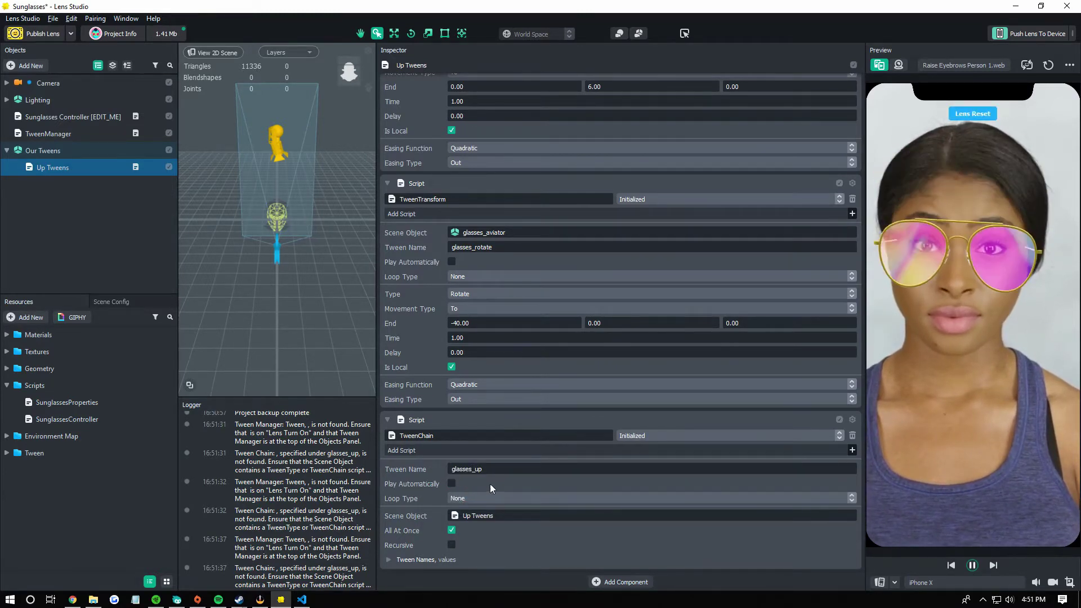
# Step: Duplicate the Up Tweens object and rename the copy "Down Tweens"
pyautogui.rightClick(106, 174)
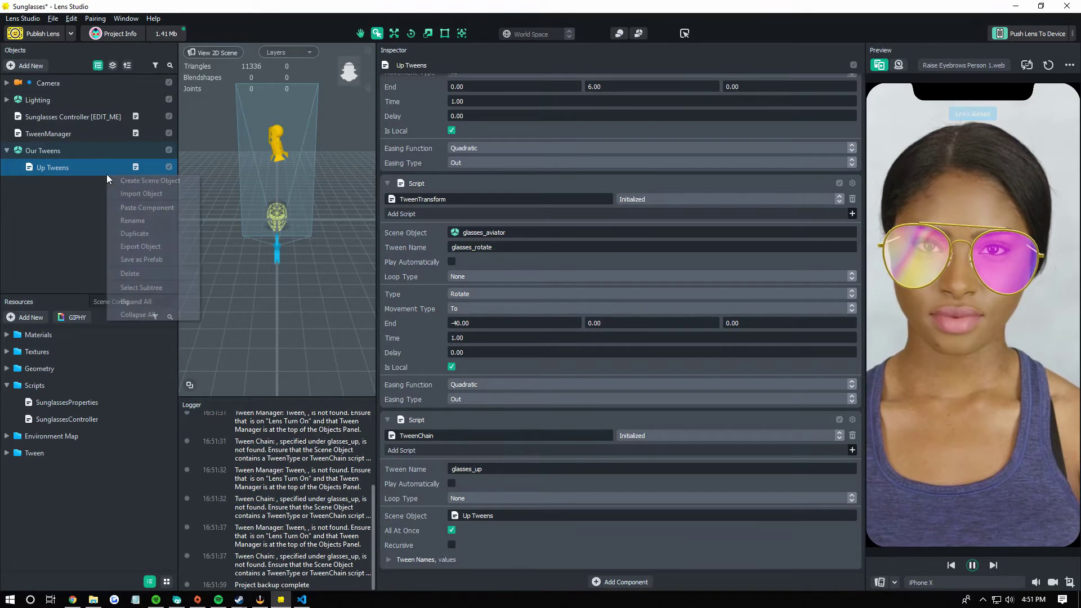
pyautogui.click(141, 232)
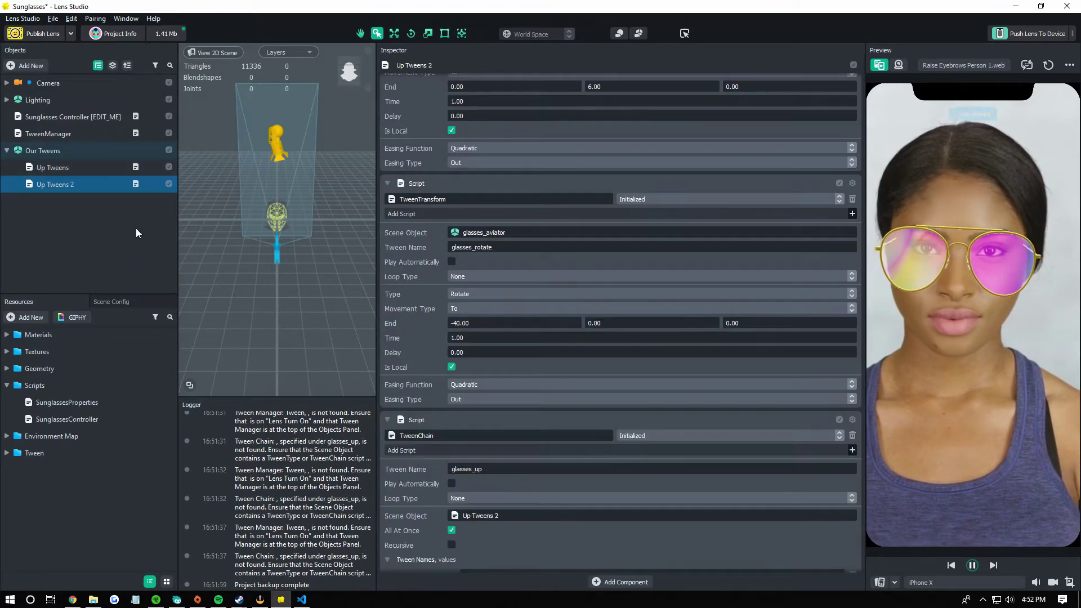
pyautogui.rightClick(81, 188)
pyautogui.click(110, 231)
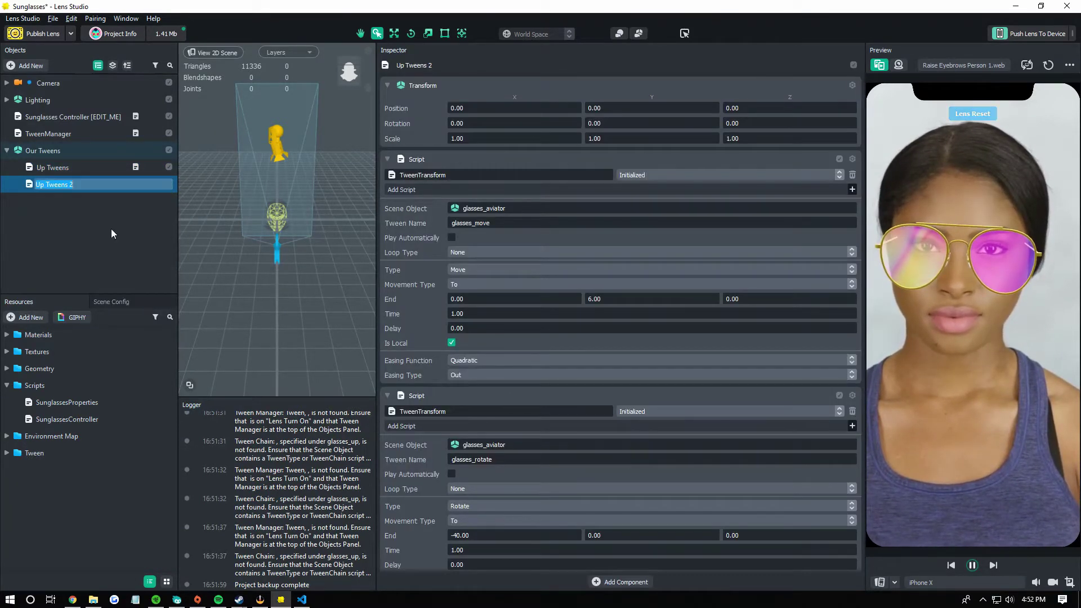
pyautogui.write('Down Tweens')
pyautogui.press('Return')
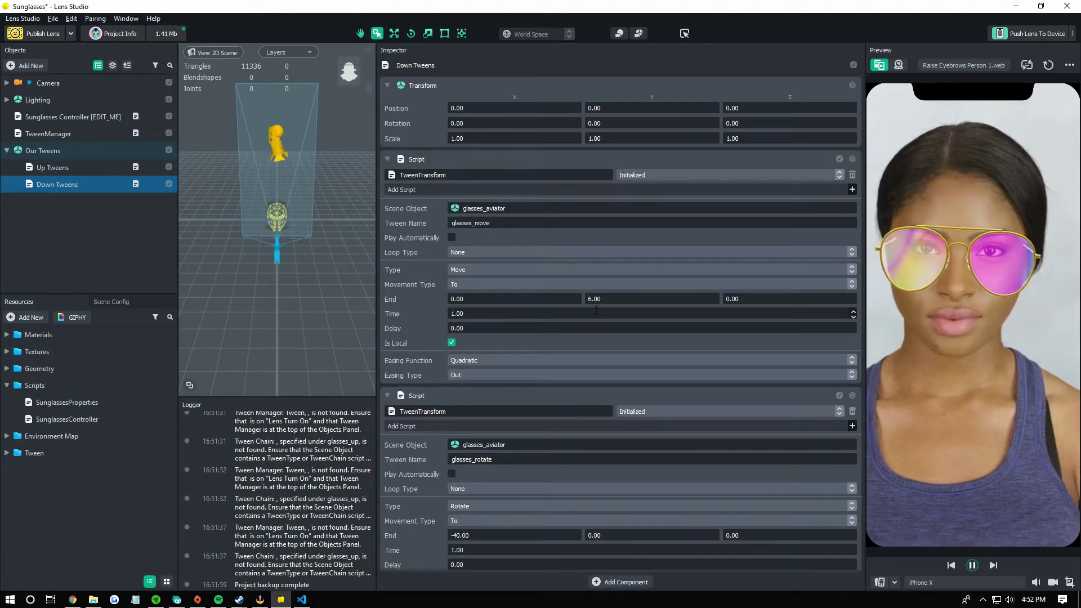
# Step: In Down Tweens, set the move tween's end Y position to 0 and the rotate tween's end X rotation to 0
pyautogui.write('0')
pyautogui.scroll(-3, 634, 370)
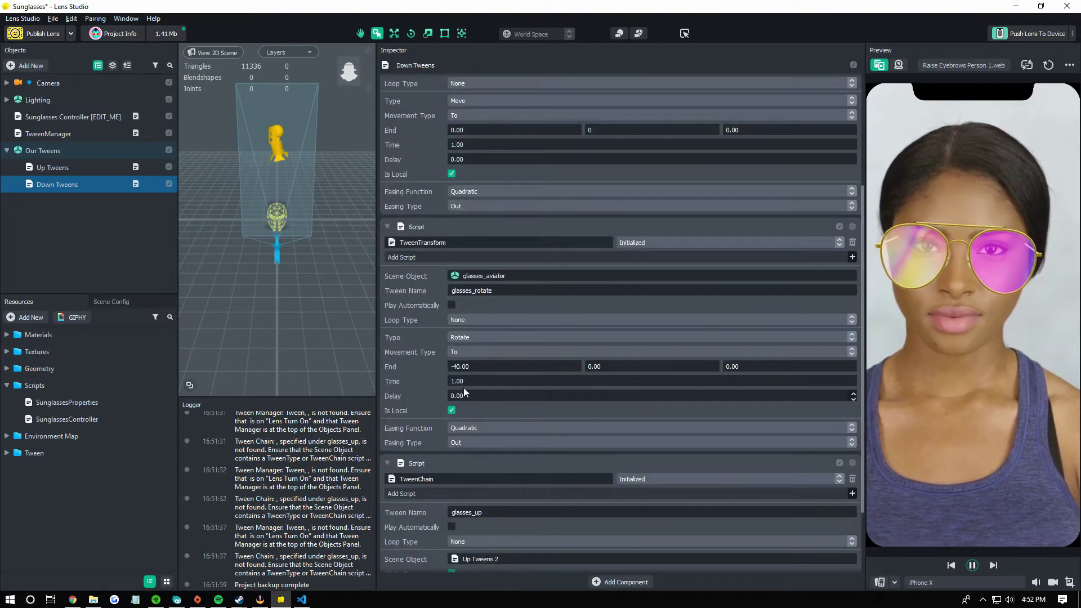
pyautogui.doubleClick(461, 366)
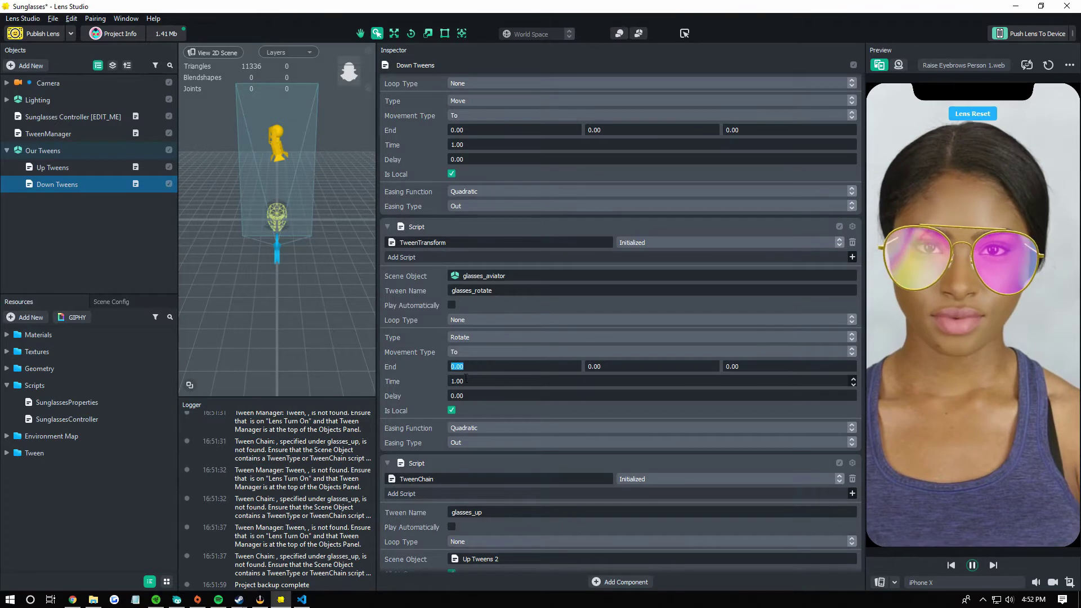
pyautogui.scroll(2, 640, 285)
pyautogui.scroll(-3, 550, 344)
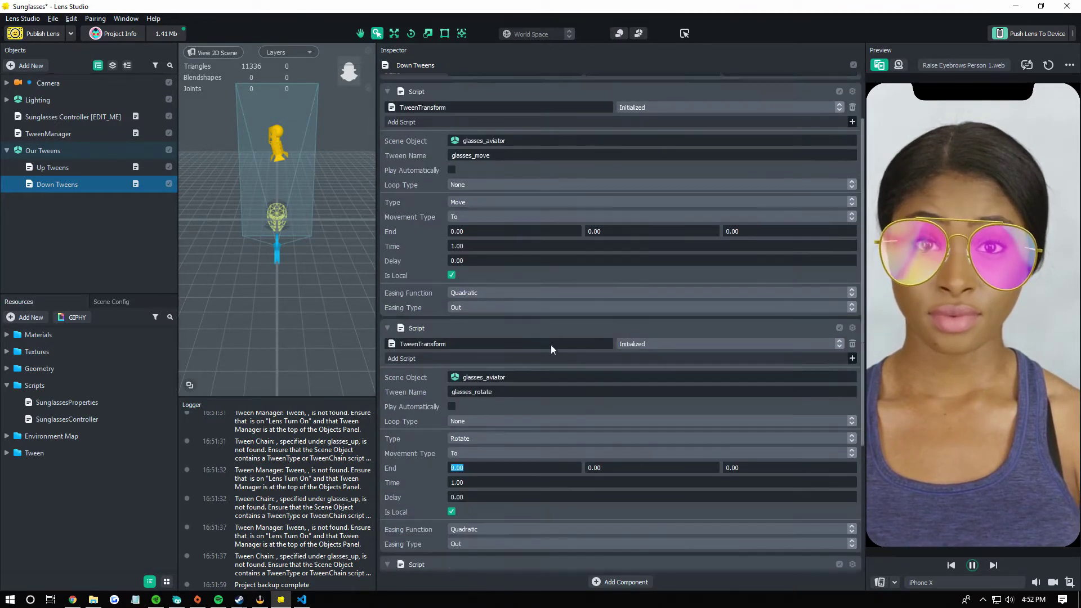
# Step: Rename the tween chain in Down Tweens to "glasses_down"
pyautogui.moveTo(498, 425); pyautogui.dragTo(478, 423)
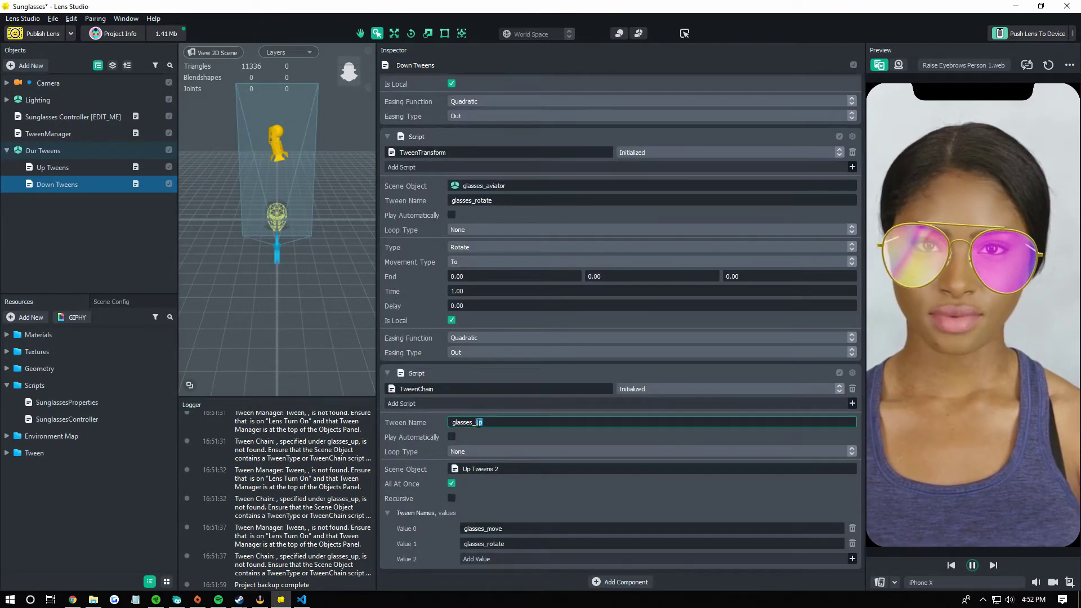
pyautogui.write('down')
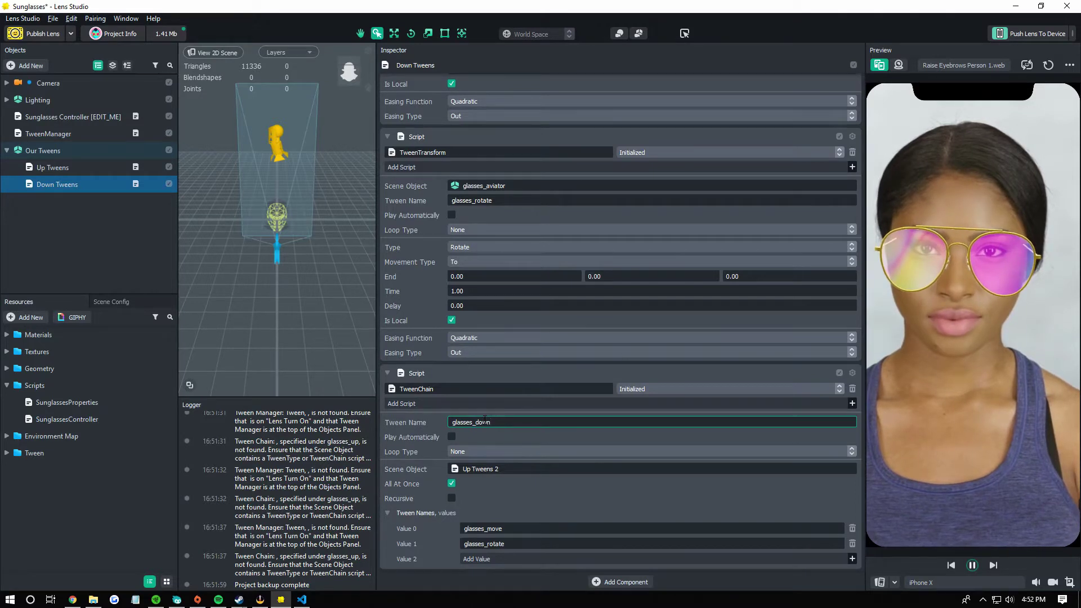
pyautogui.press('Return')
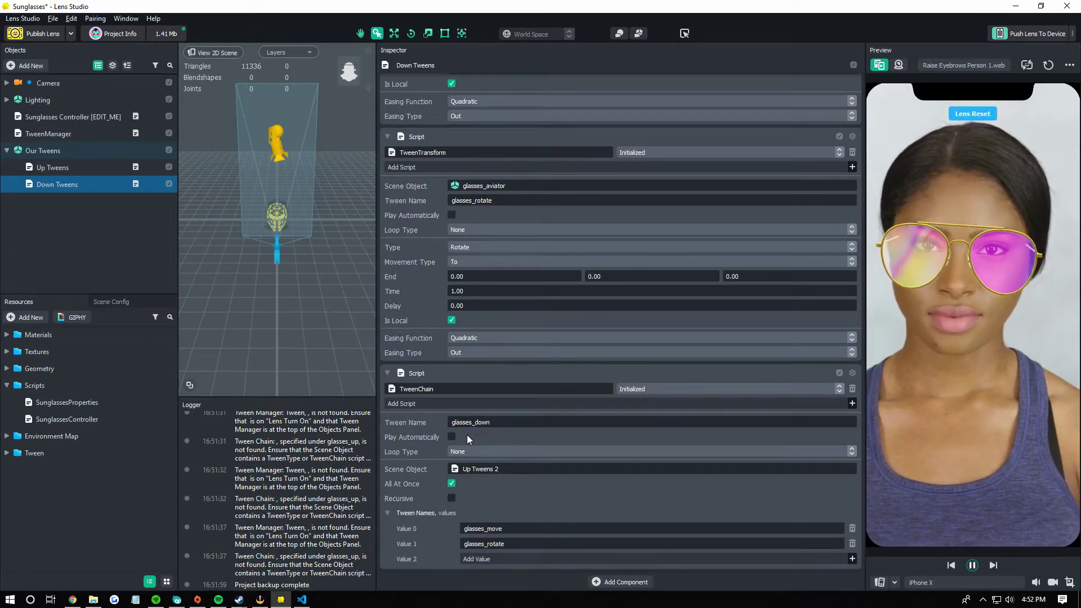
pyautogui.scroll(-3, 451, 438)
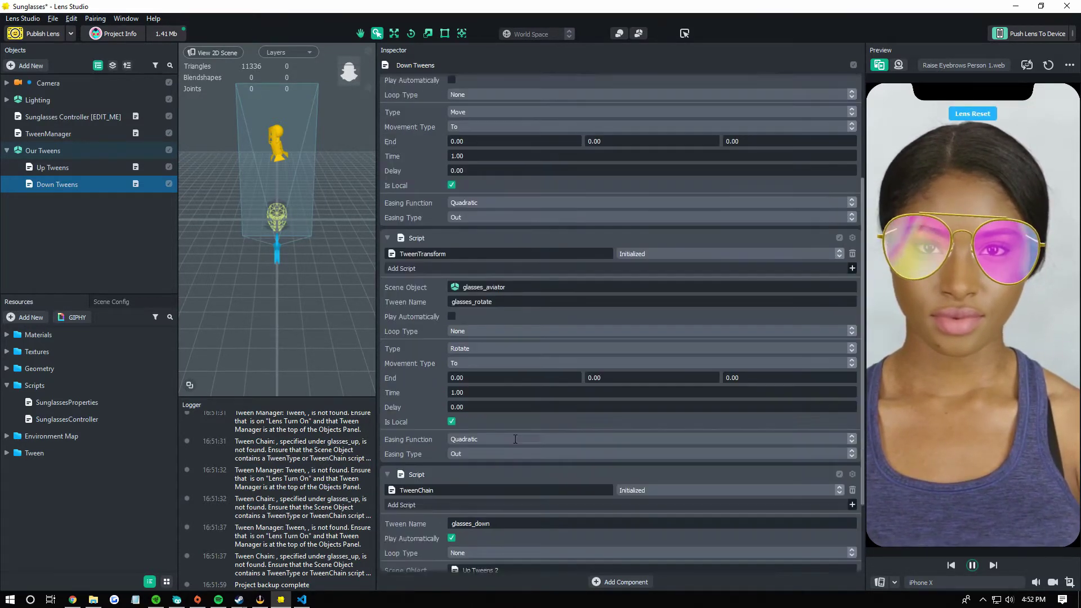
pyautogui.scroll(3, 519, 399)
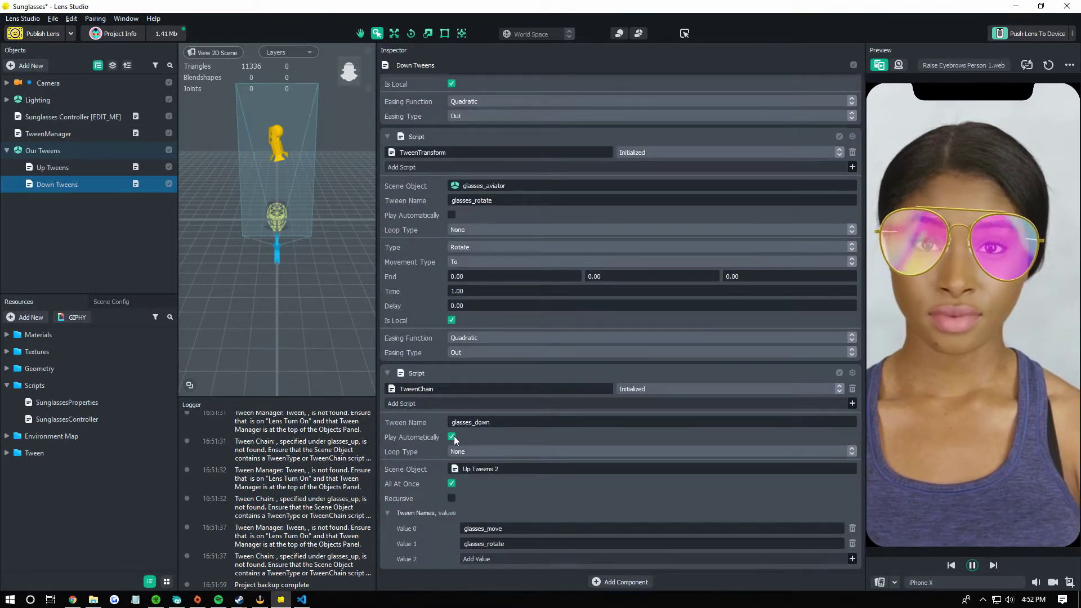
# Step: Add an empty scene object at the root of the scene and name it "Controller"
pyautogui.click(120, 259)
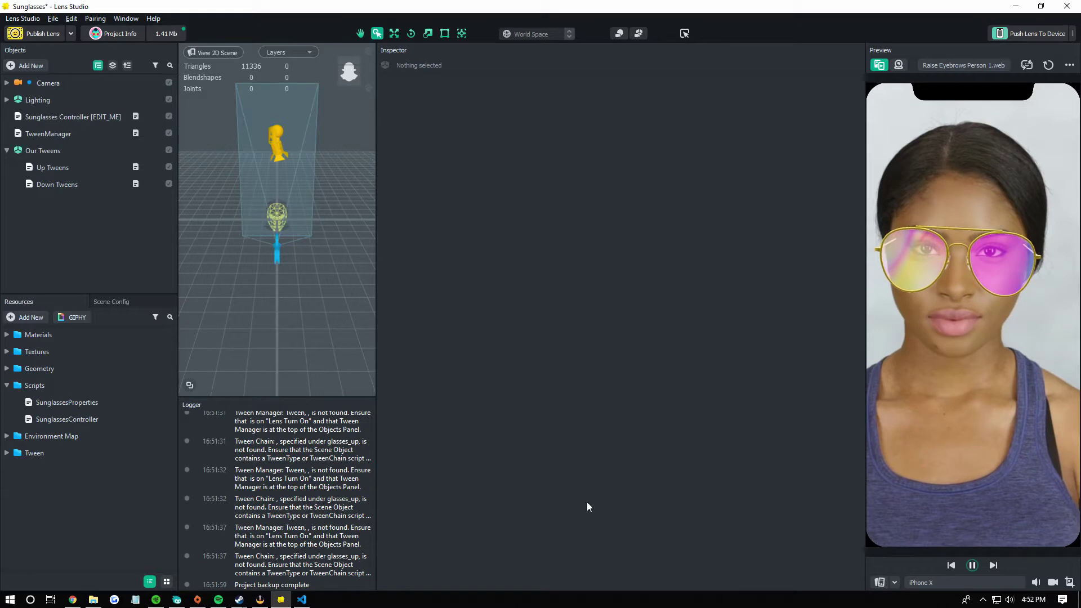
pyautogui.click(28, 66)
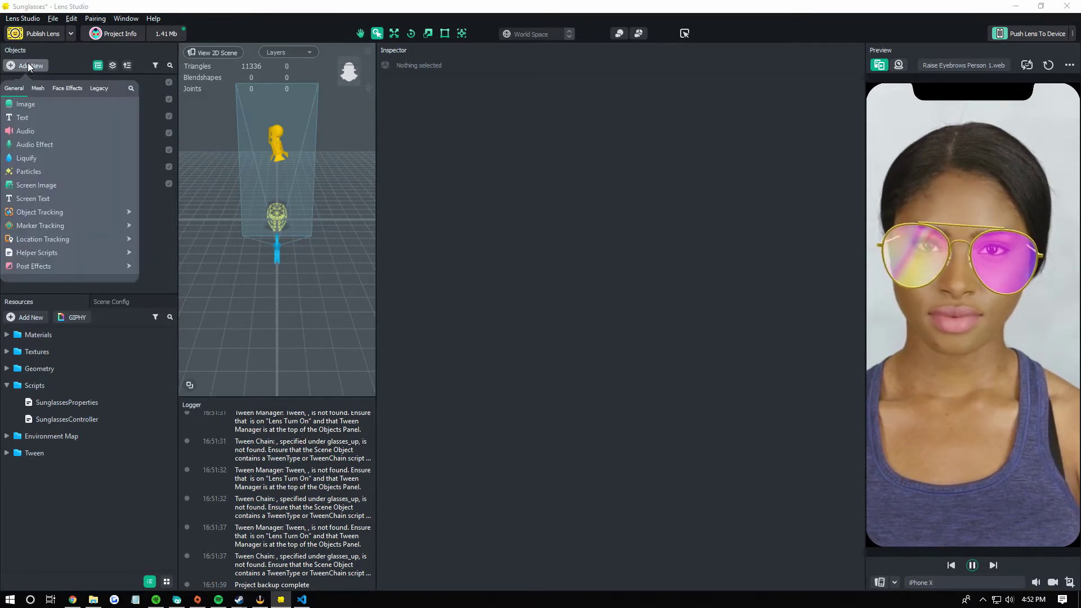
pyautogui.click(110, 120)
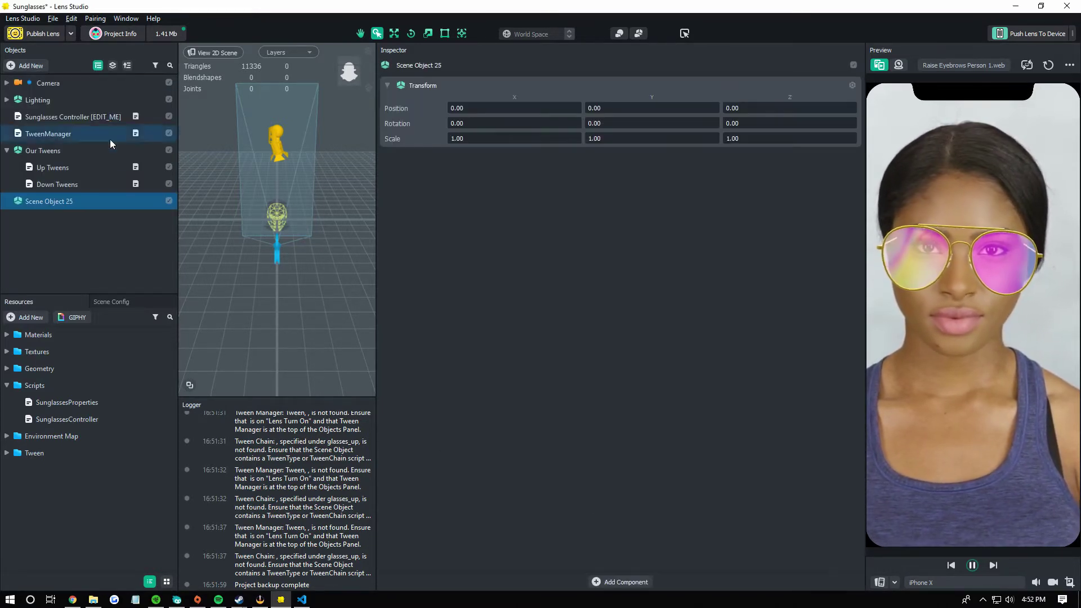
pyautogui.rightClick(119, 213)
pyautogui.click(174, 256)
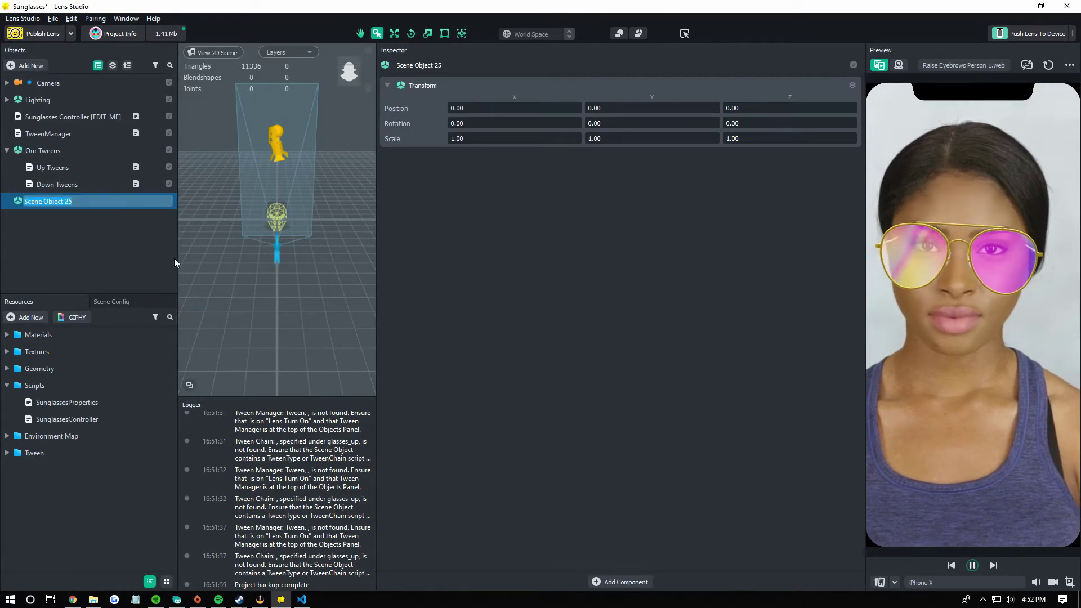
pyautogui.write('Controller')
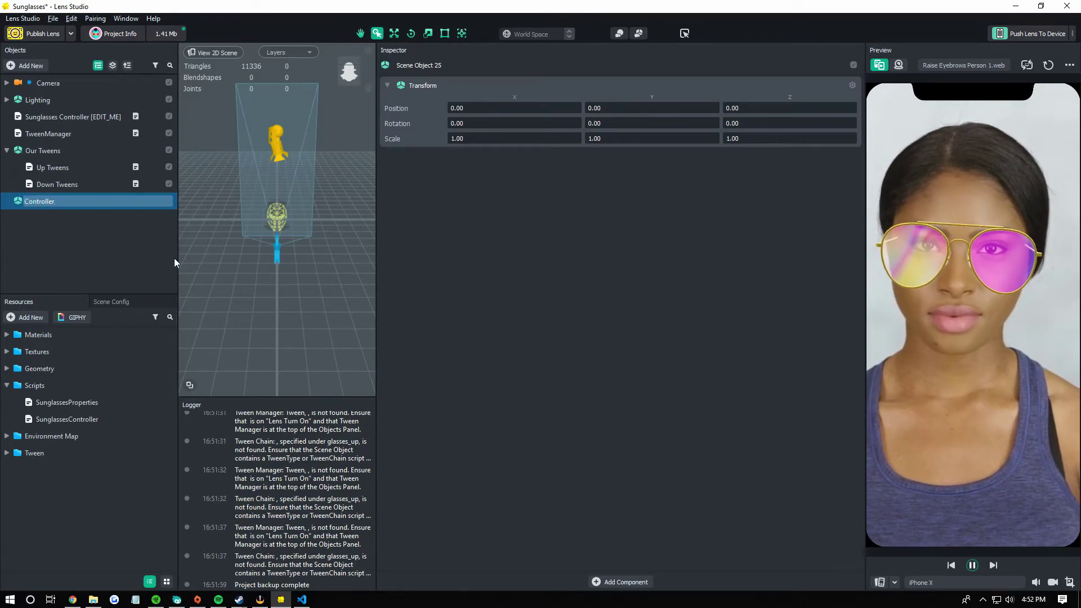
pyautogui.press('Return')
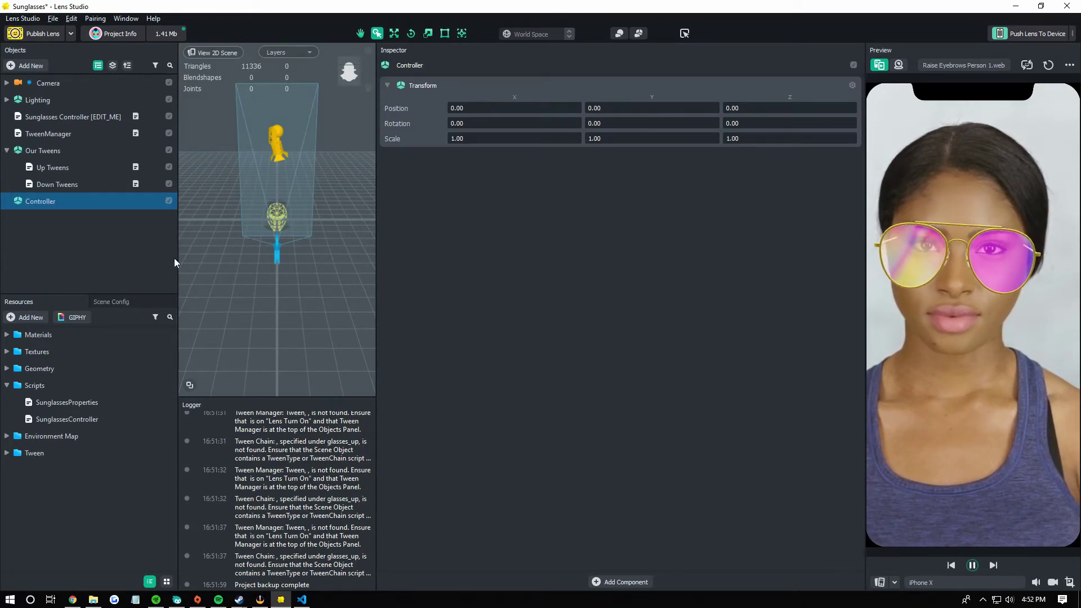
# Step: Add a script component to the Controller object and assign a newly created script resource to it
pyautogui.click(610, 586)
pyautogui.click(620, 440)
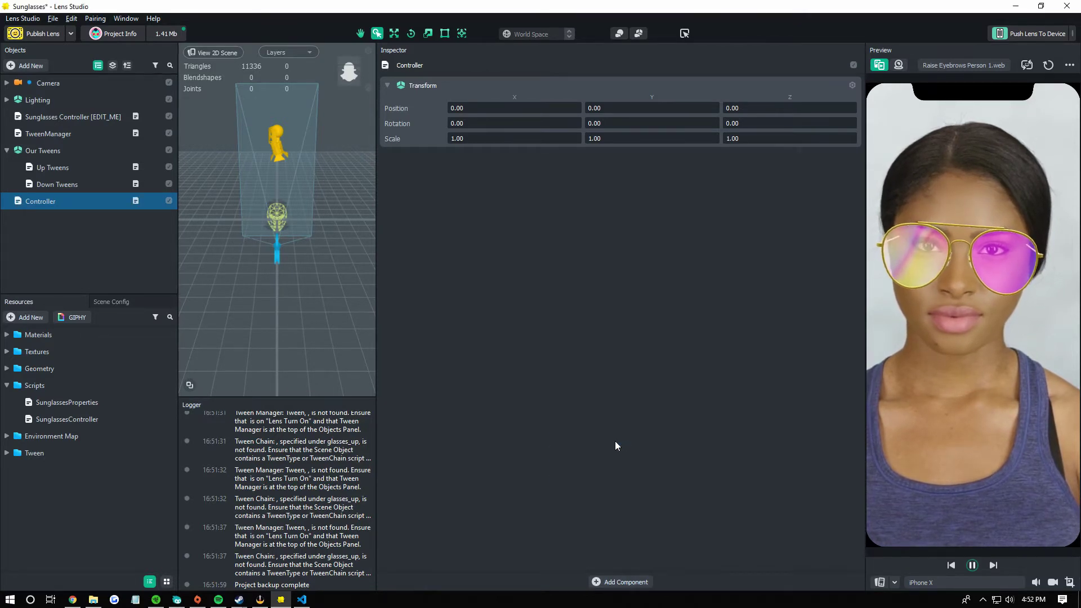
pyautogui.click(416, 191)
pyautogui.click(433, 167)
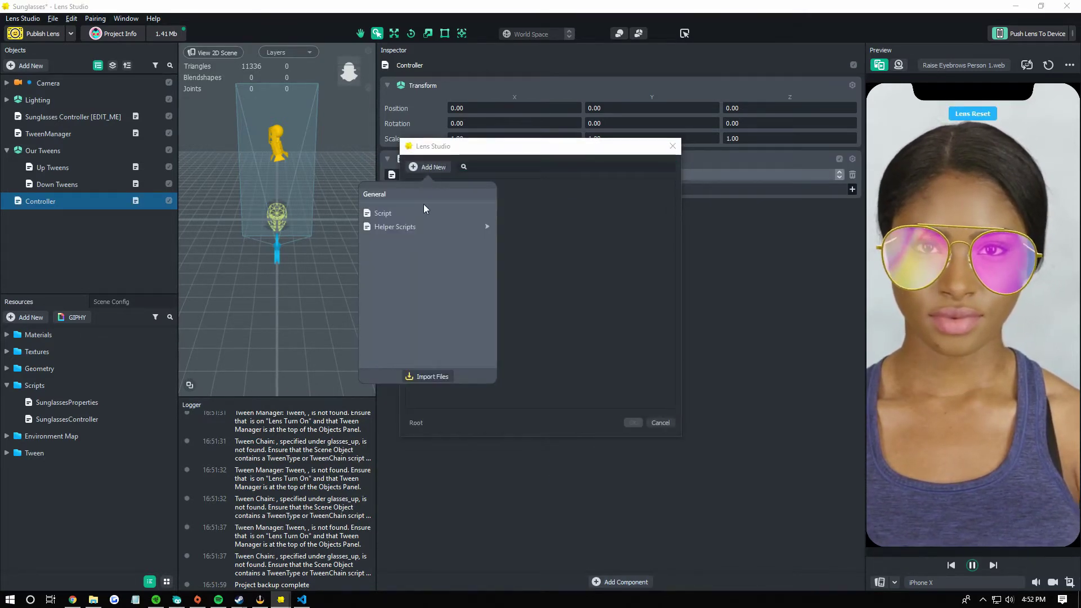
pyautogui.click(422, 208)
pyautogui.click(632, 422)
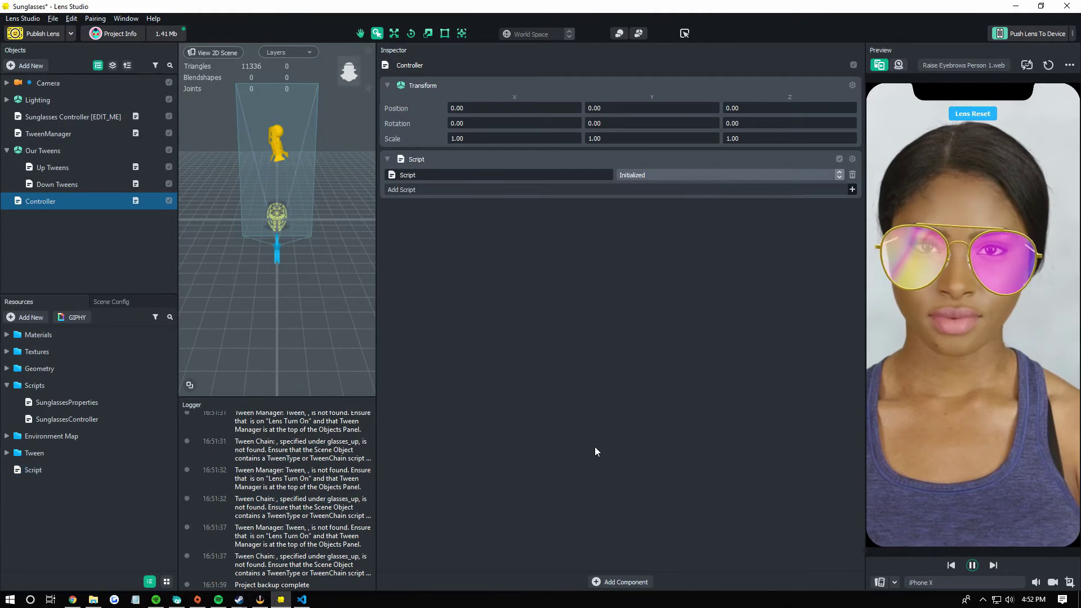
# Step: Fill the new script with code that alternates the up and down tweens on BrowsRaisedEvent, with inputs UpObject, DownObject, UpTweenName and DownTweenName
pyautogui.click(101, 469)
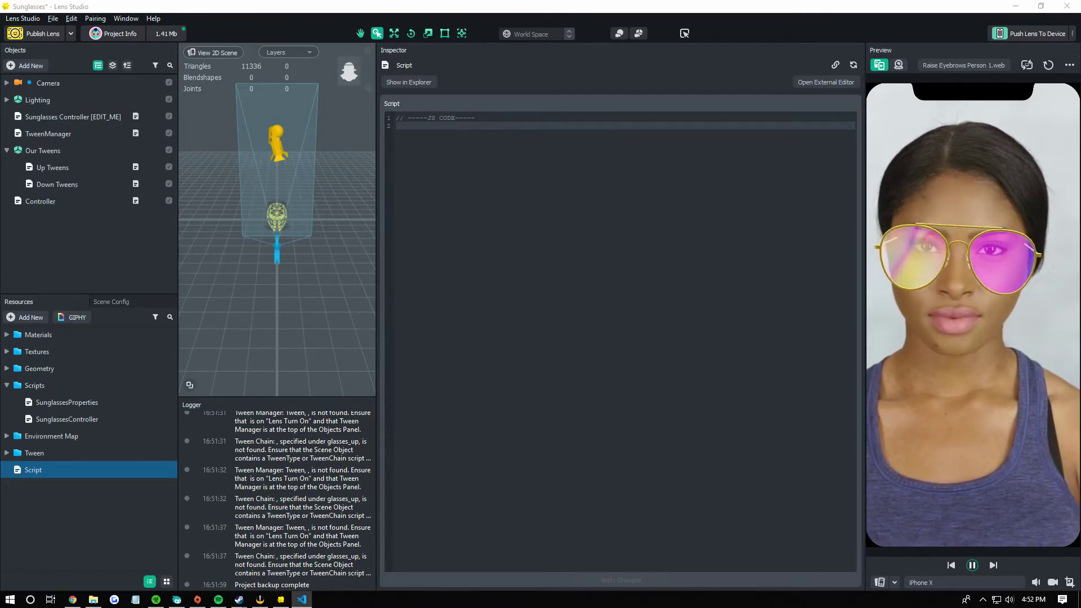
pyautogui.write("// -----JS CODE----- //@input SceneObject UpObject //@input SceneObject DownObject //@input string UpTweenName //@input string DownTweenName  var stopRun = false var up = false function startingTween() {   stopRun = true   print('starting') }  function tweenComplete() {   stopRun = false   print('complete') }  var event = script.createEvent('BrowsRaisedEvent') event.faceIndex = 0 event.bind(function(eventData) {   if (stopRun) return     if(!up){   global.tweenManager.startTween(     script.UpObject,     script.UpTweenName,     tweenComplete,     startingTween   )         up = true     } else{     global.tweenManager.startTween(     script.DownObject,     script.DownTweenName,     tweenComplete,     startingTween)         up = false     } })")
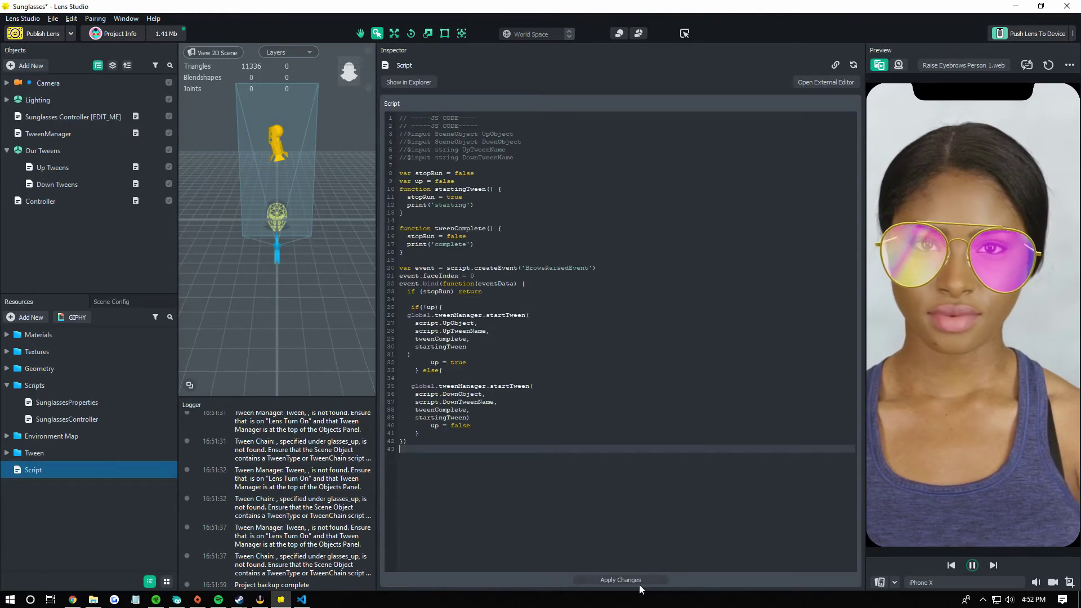
# Step: Check the chain settings in Down Tweens and assign Up Tweens as the Controller script's Up Object
pyautogui.click(72, 201)
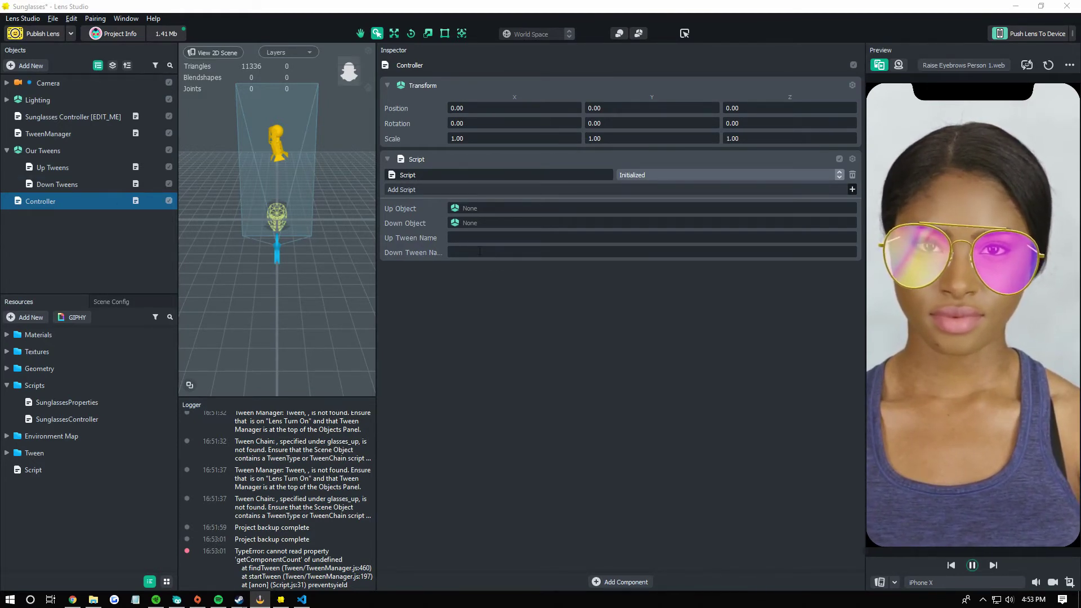
pyautogui.click(90, 184)
pyautogui.scroll(-5, 546, 417)
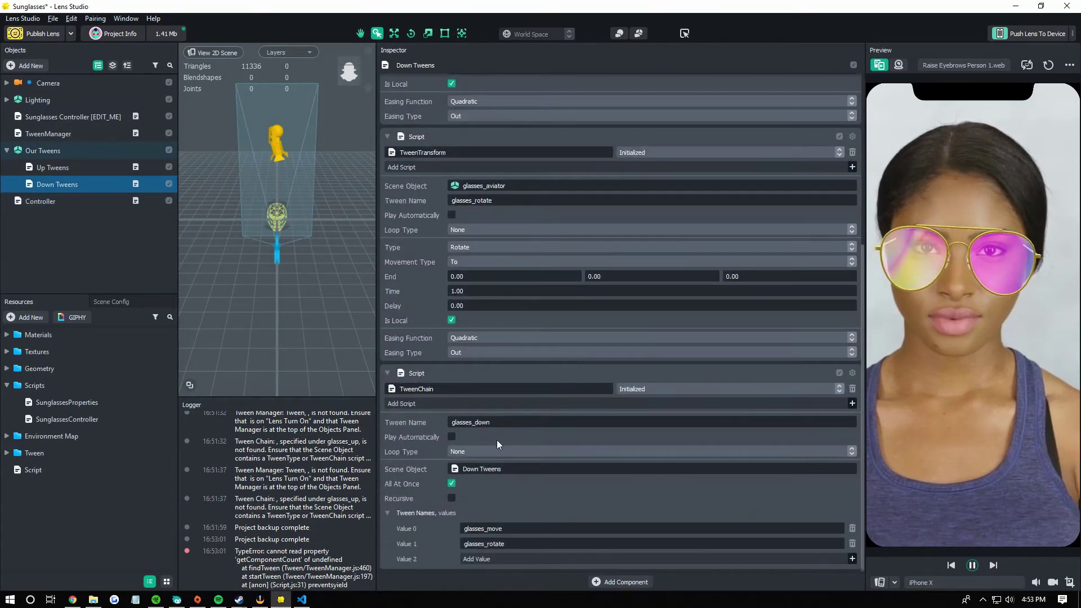
pyautogui.click(63, 202)
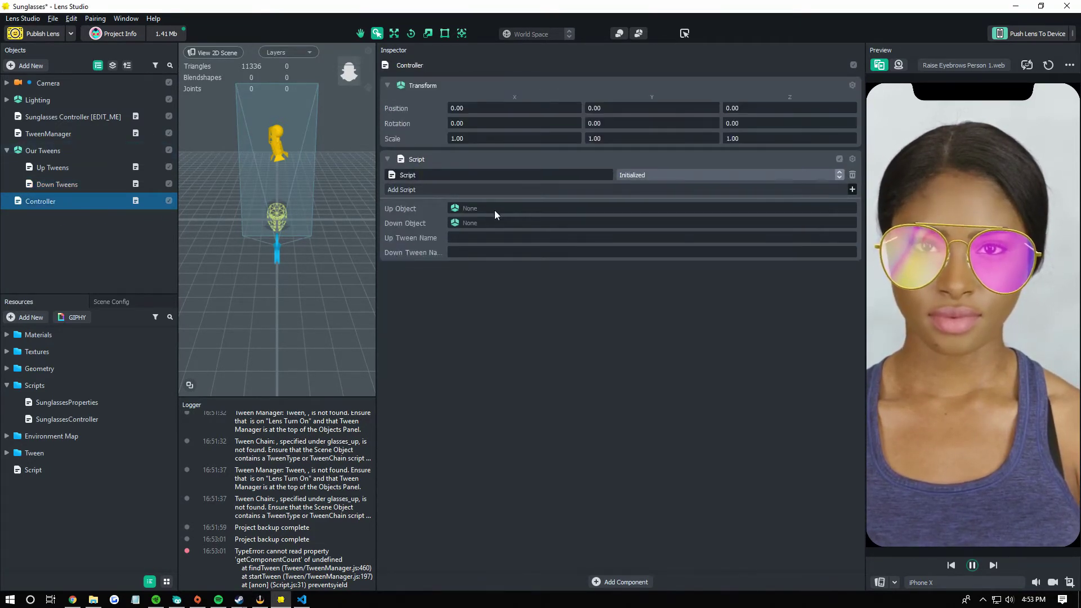
pyautogui.click(495, 211)
pyautogui.click(412, 187)
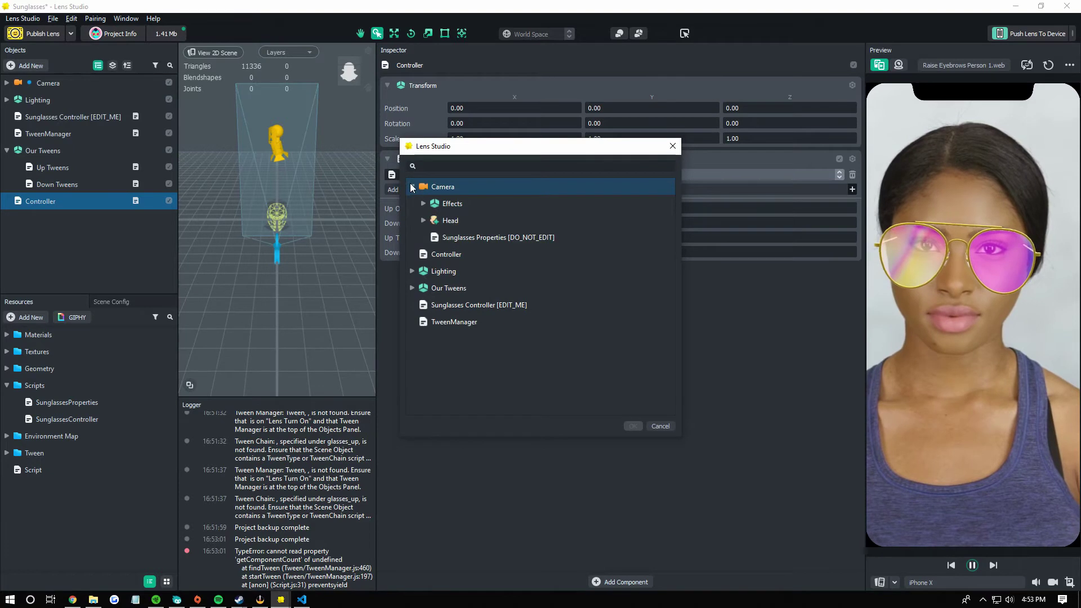
pyautogui.click(412, 187)
pyautogui.click(412, 237)
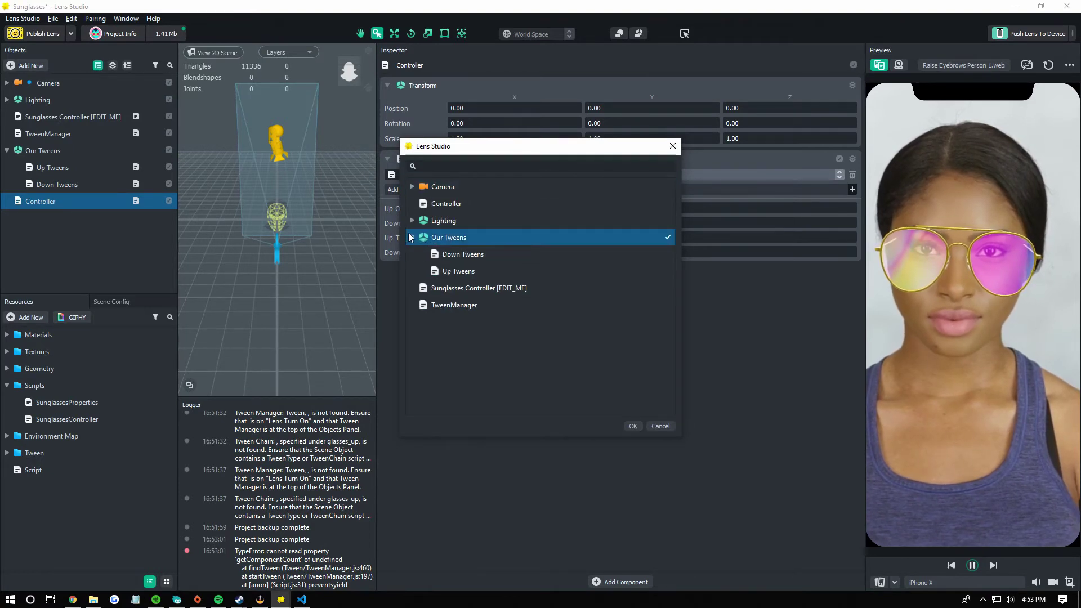
pyautogui.click(459, 270)
pyautogui.click(635, 426)
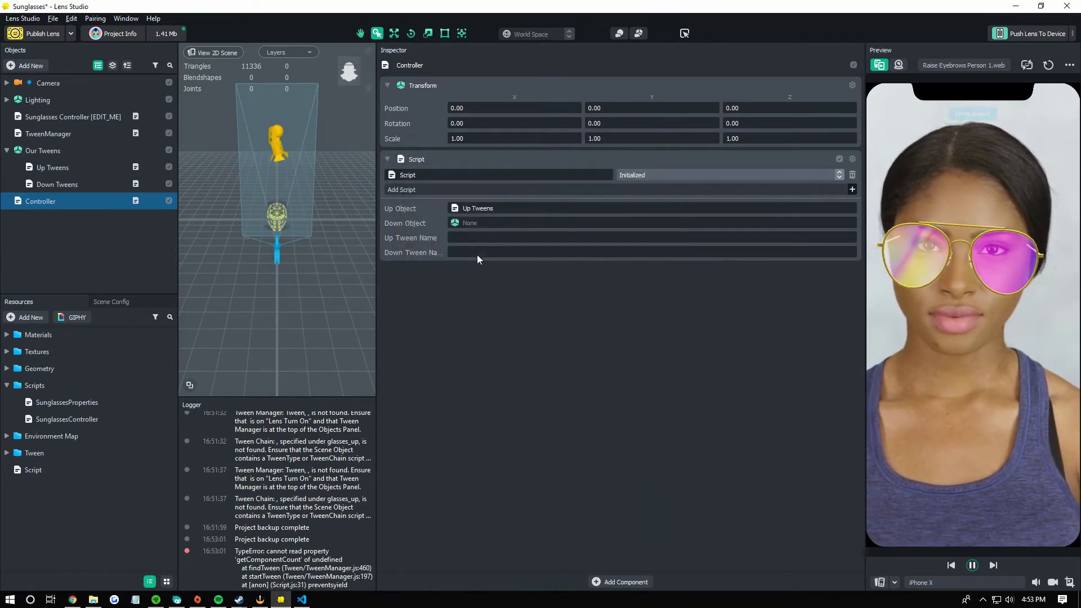
# Step: Assign Down Tweens as the Controller script's Down Object
pyautogui.click(495, 225)
pyautogui.click(444, 254)
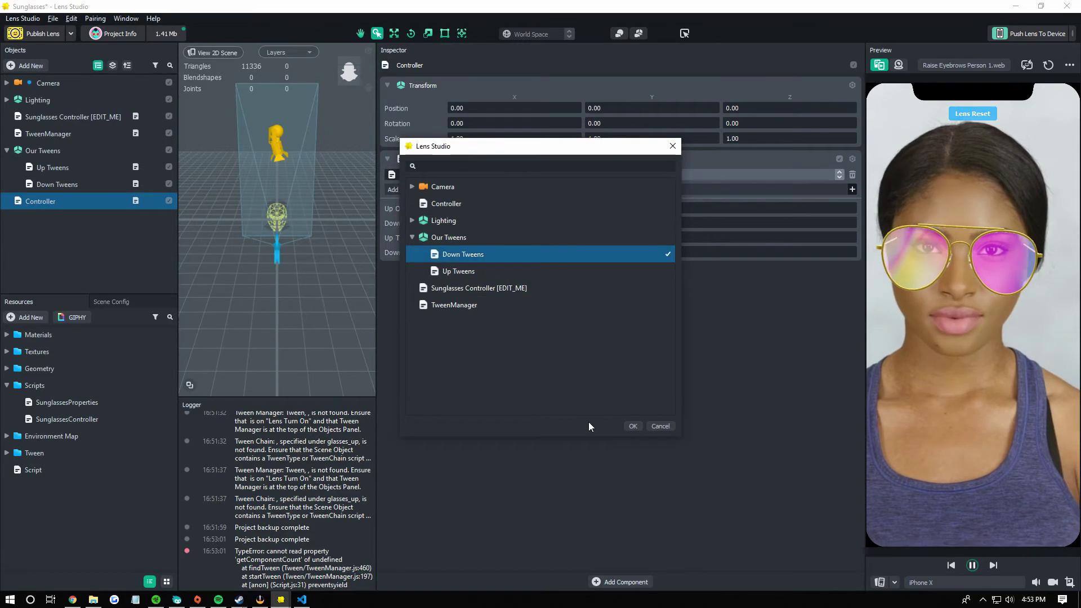
pyautogui.click(633, 425)
# Step: Set the Controller script's Up Tween Name to "glasses_up" and its Down Tween Name to "glasses_down"
pyautogui.click(488, 237)
pyautogui.write('glasse')
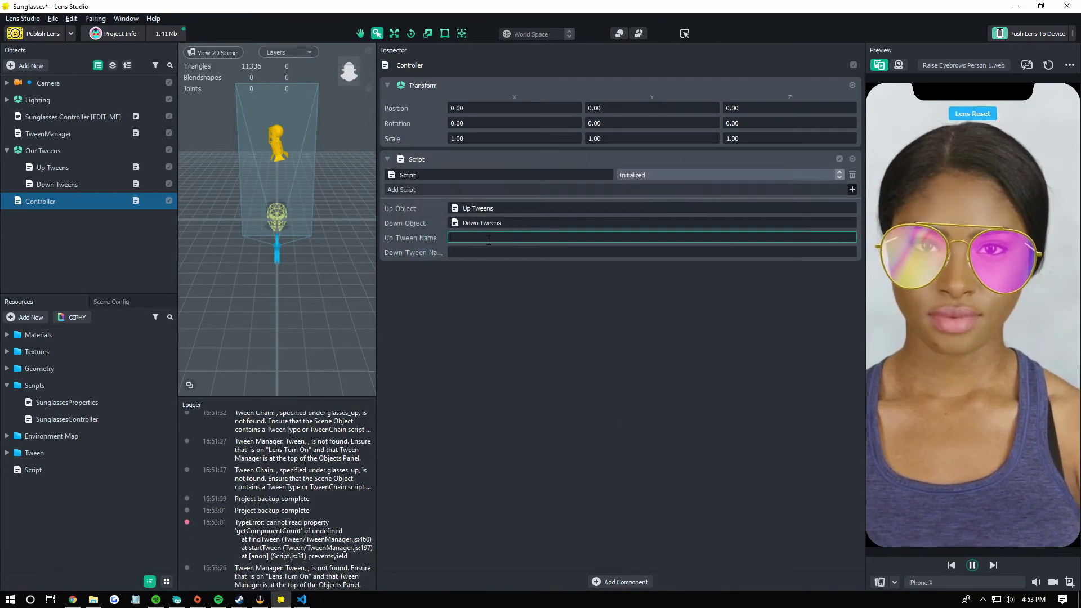
pyautogui.write('s_up')
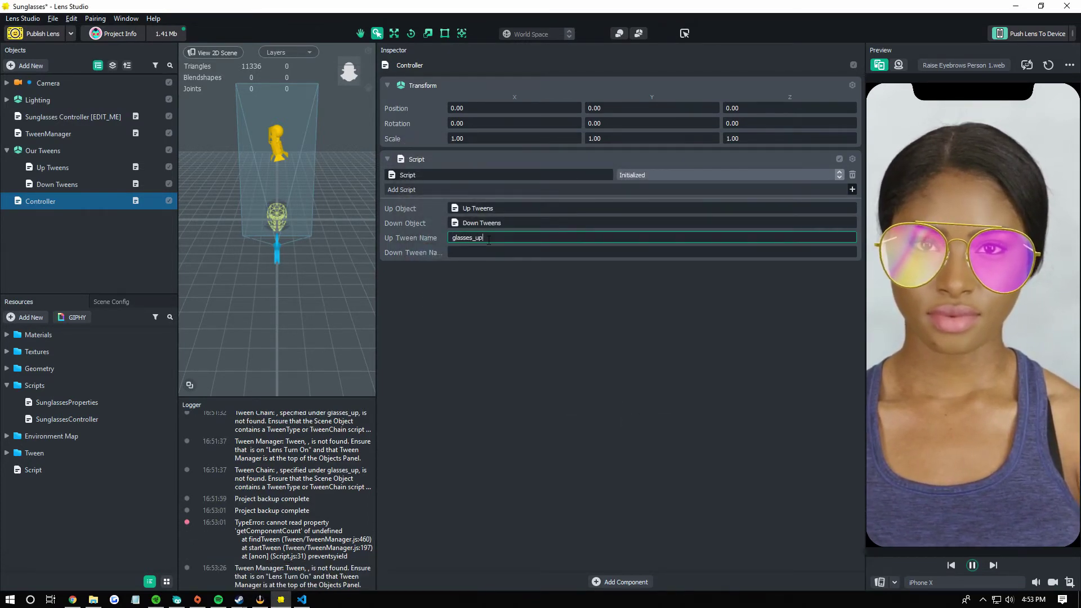
pyautogui.click(487, 249)
pyautogui.write('glasses_down')
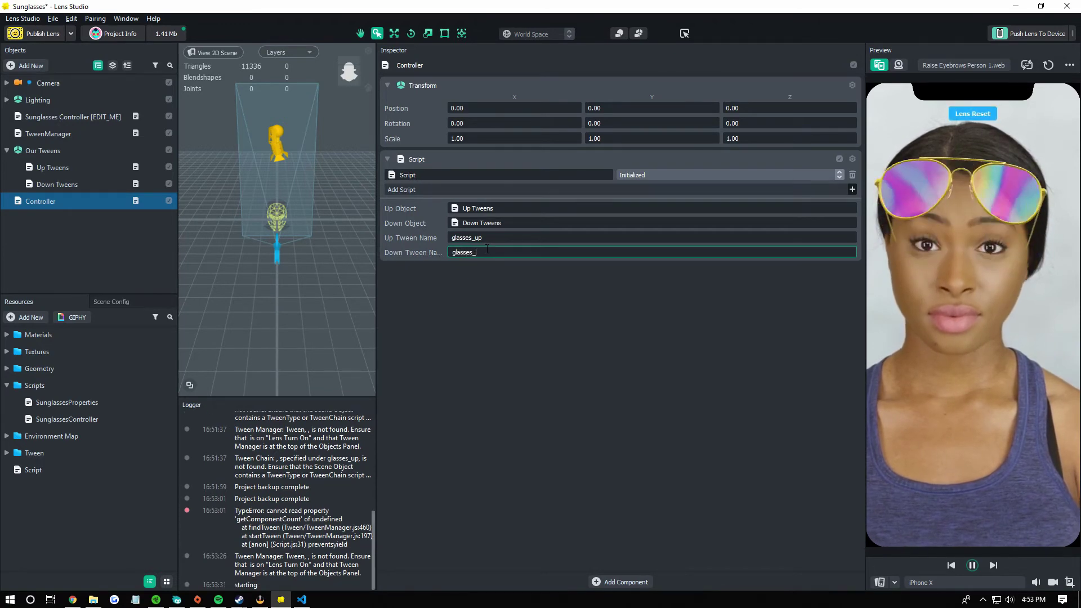
pyautogui.click(586, 481)
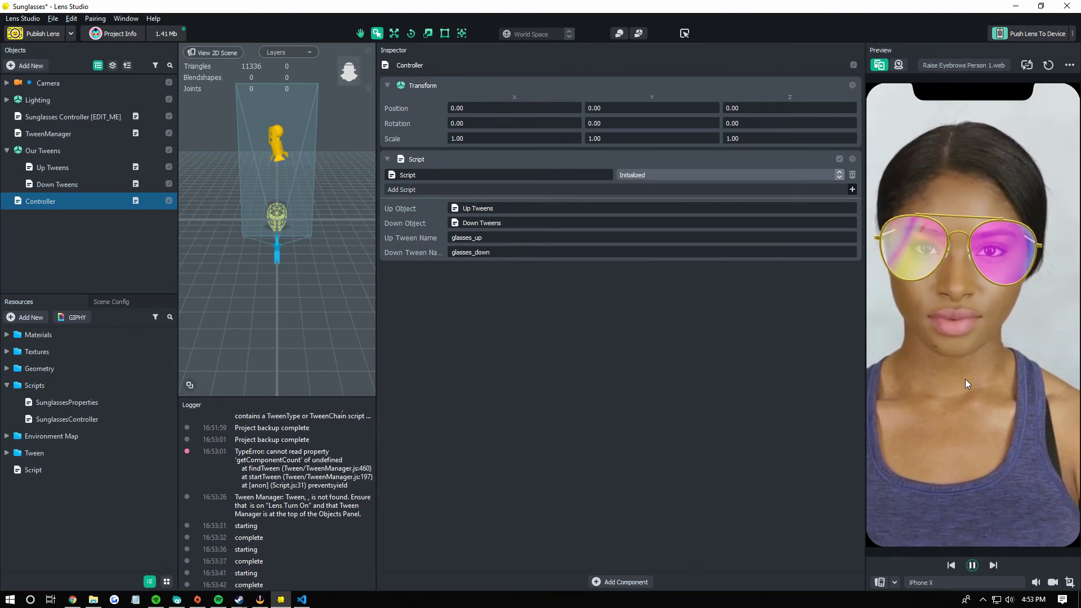
# Step: Open the Controller's script resource to review its eyebrow-raise code
pyautogui.click(123, 471)
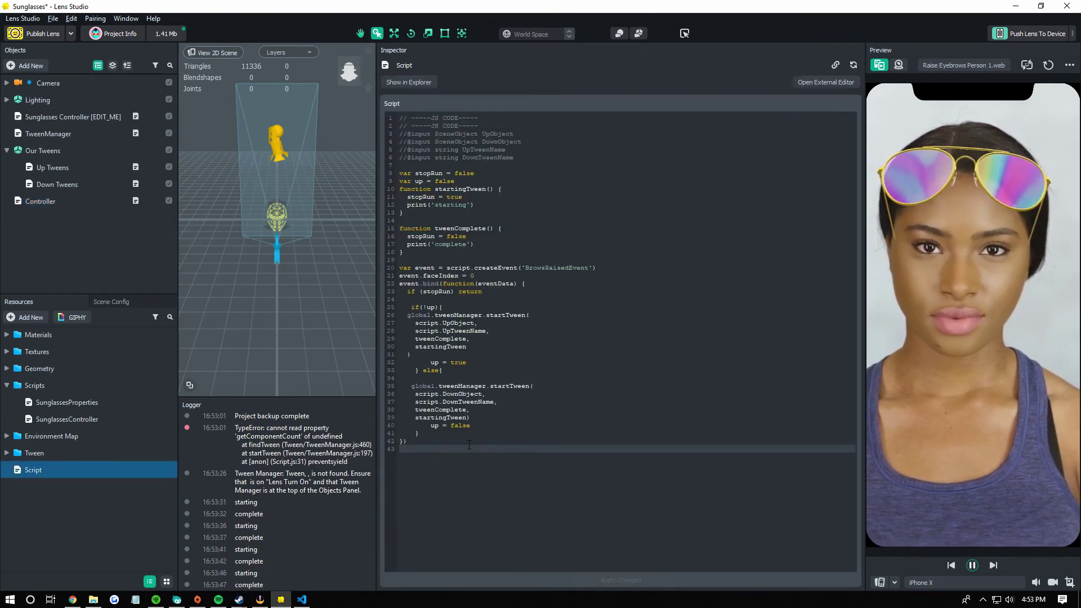